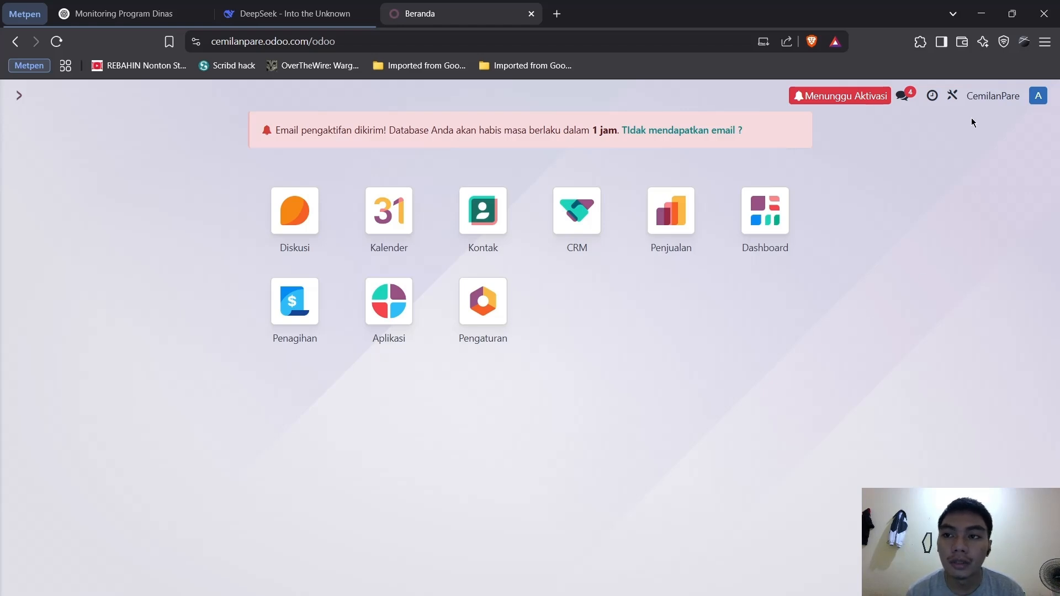
click(1046, 92)
drag(897, 230, 1015, 98)
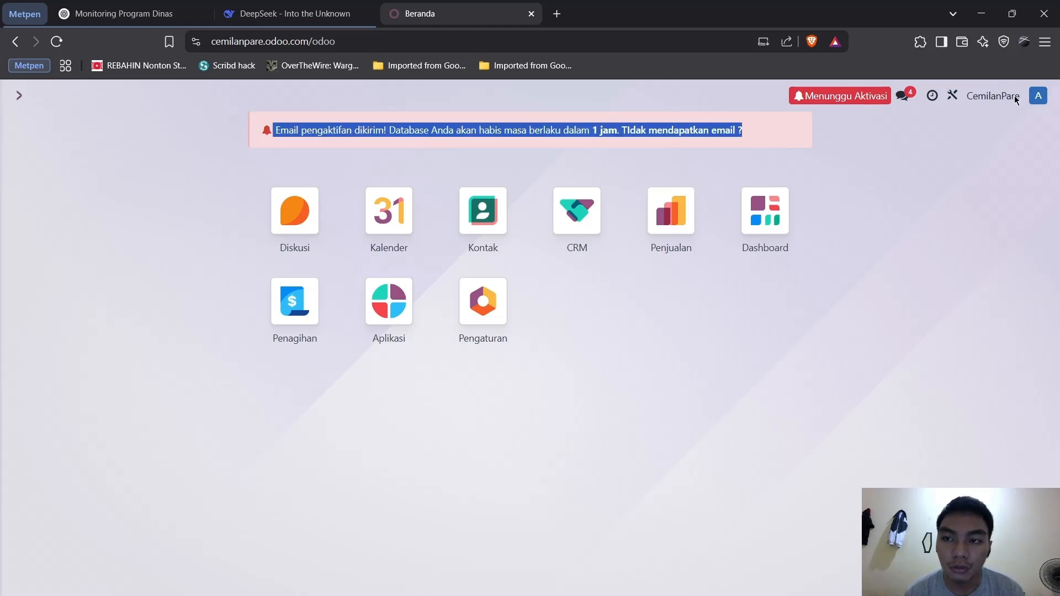
click(984, 116)
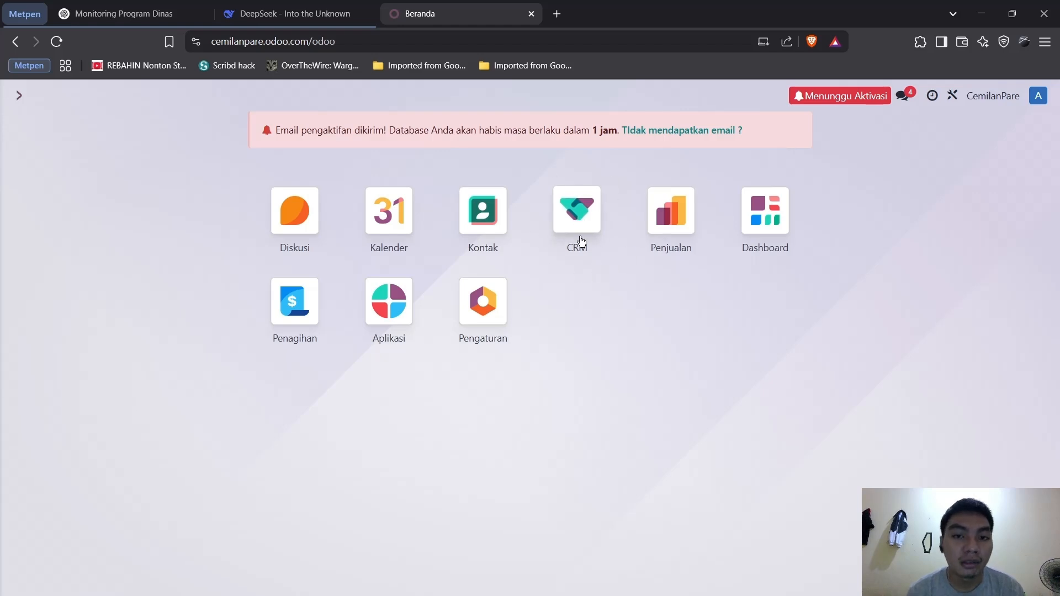
Step: Start a lead generation request in CRM for 1 lead of the type Perusahaan
click(579, 217)
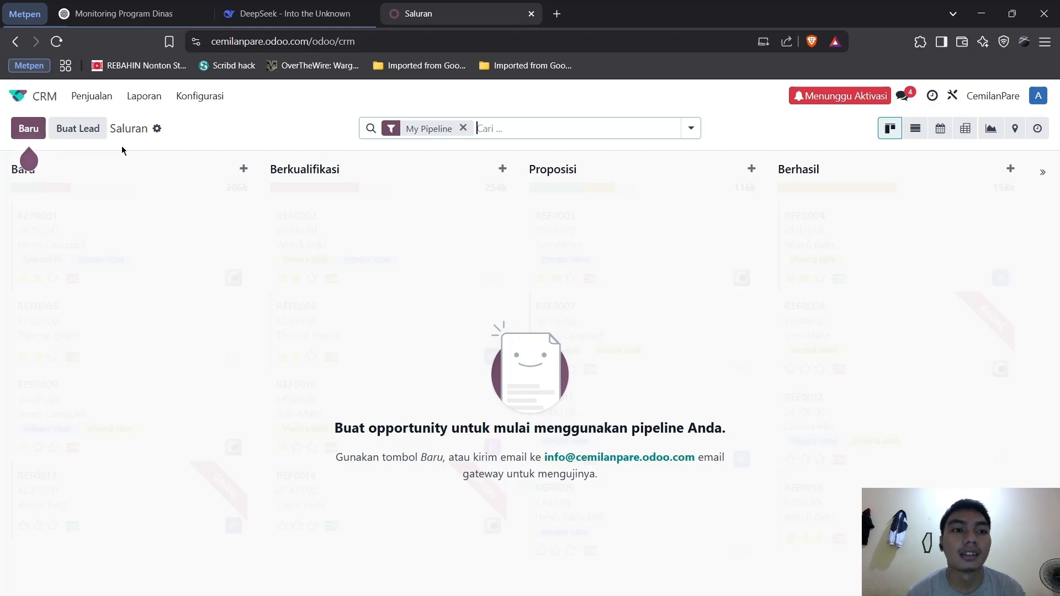
click(78, 128)
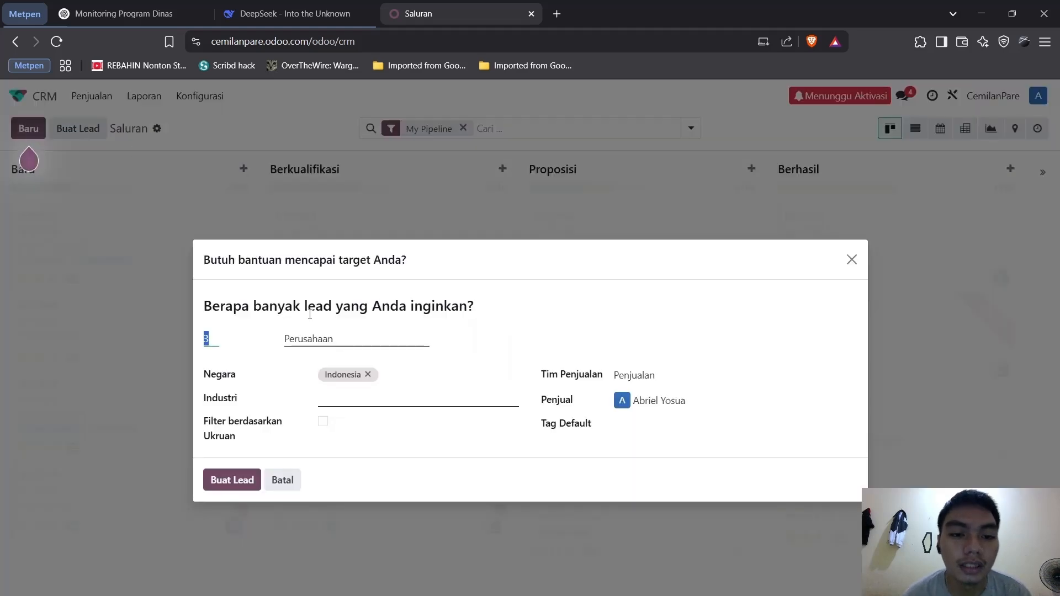
text(4)
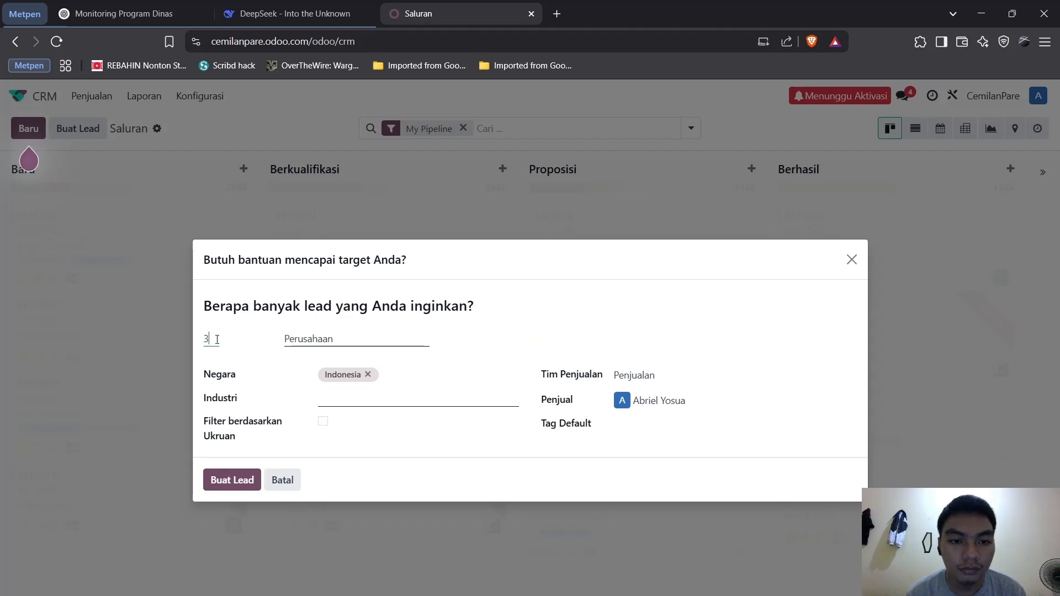
key(BackSpace)
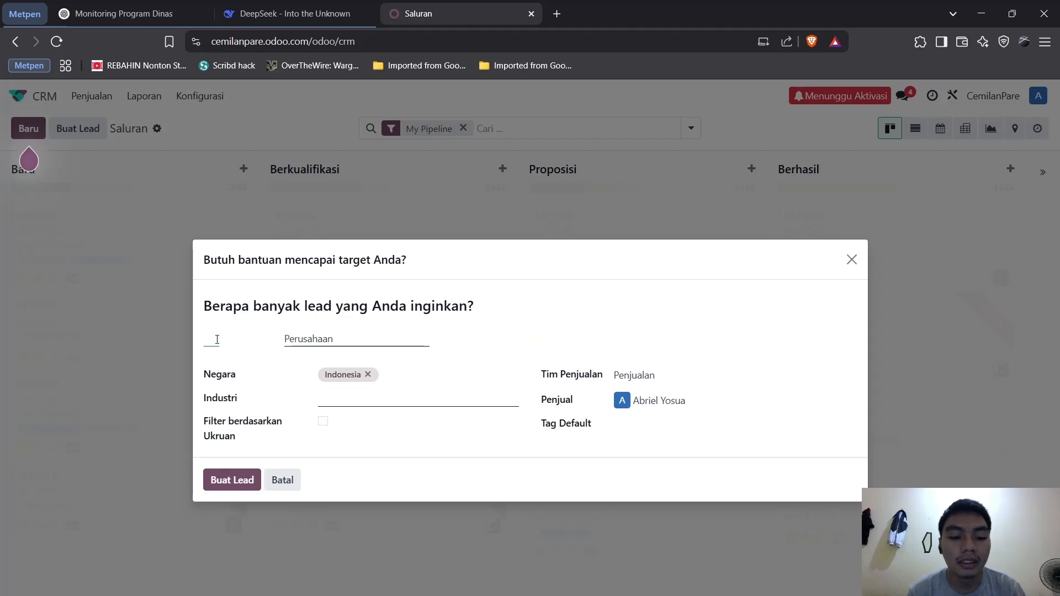
text(1)
click(334, 343)
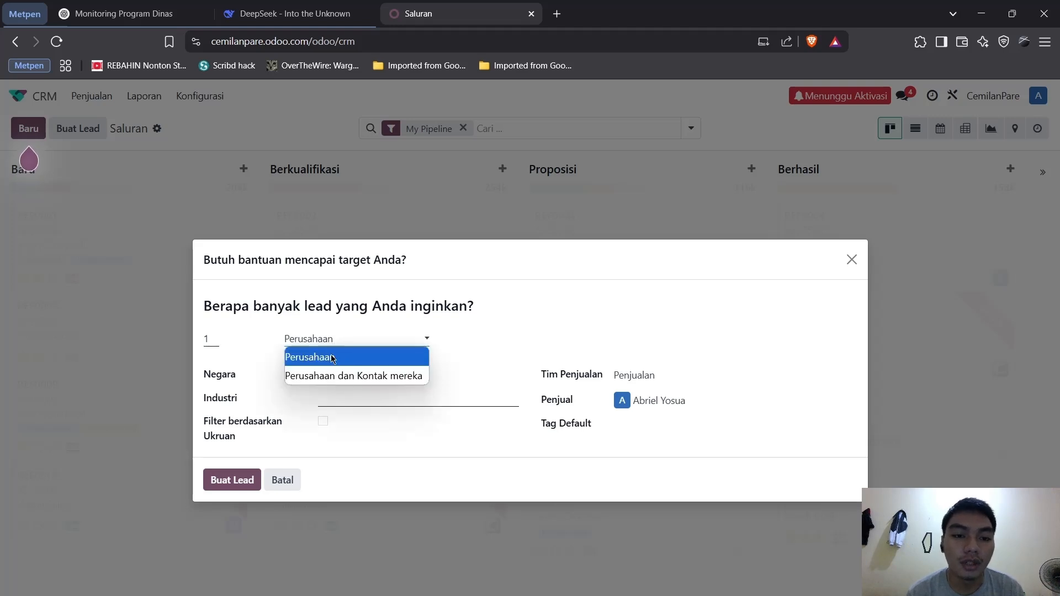
click(333, 358)
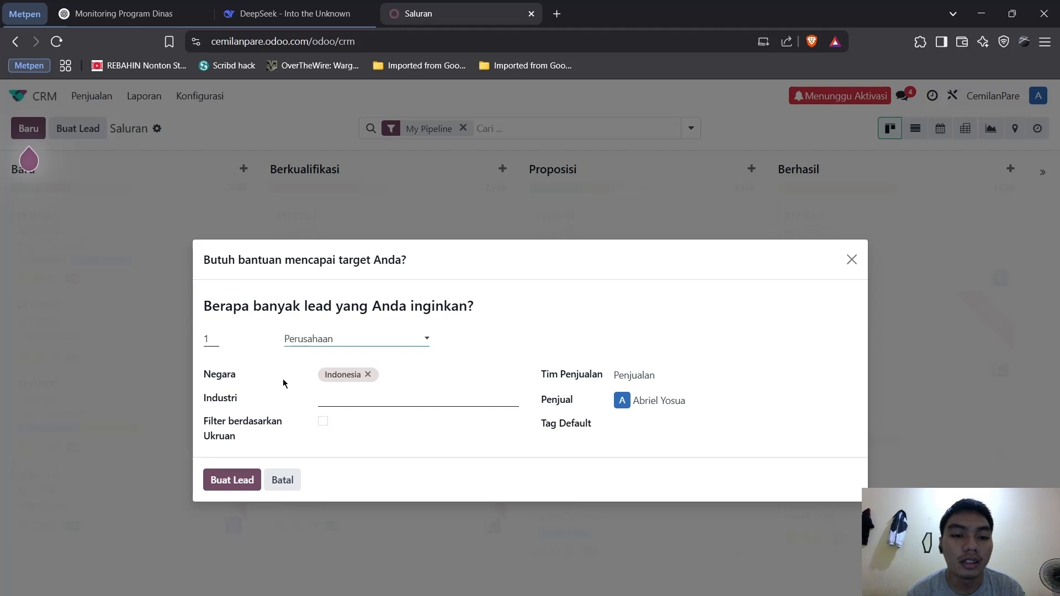
Step: Add the industry Makanan, Minuman & Tembakau to the request and generate the lead
click(351, 401)
text(makan)
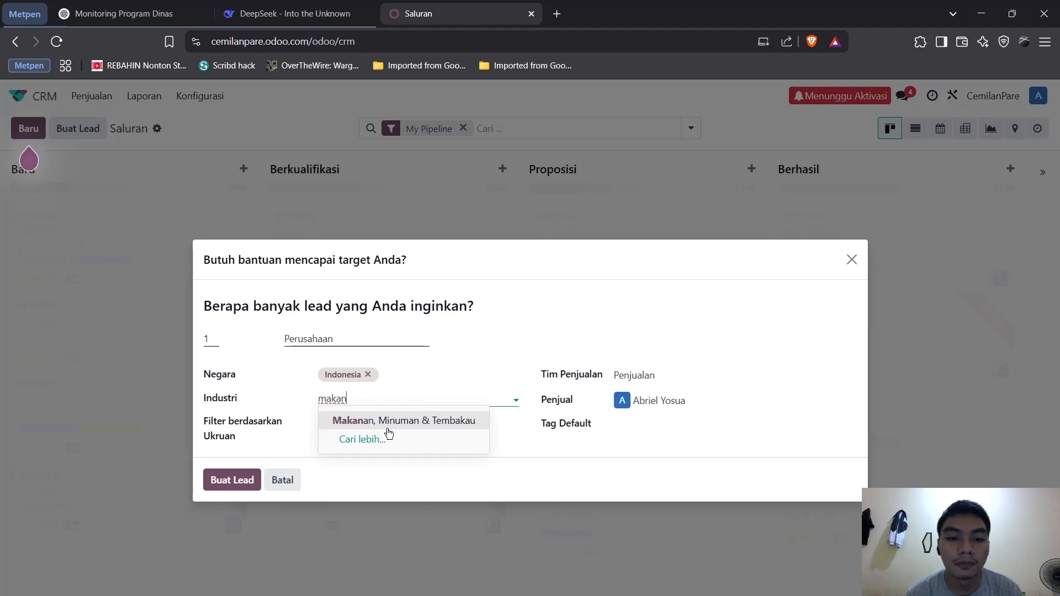
click(387, 428)
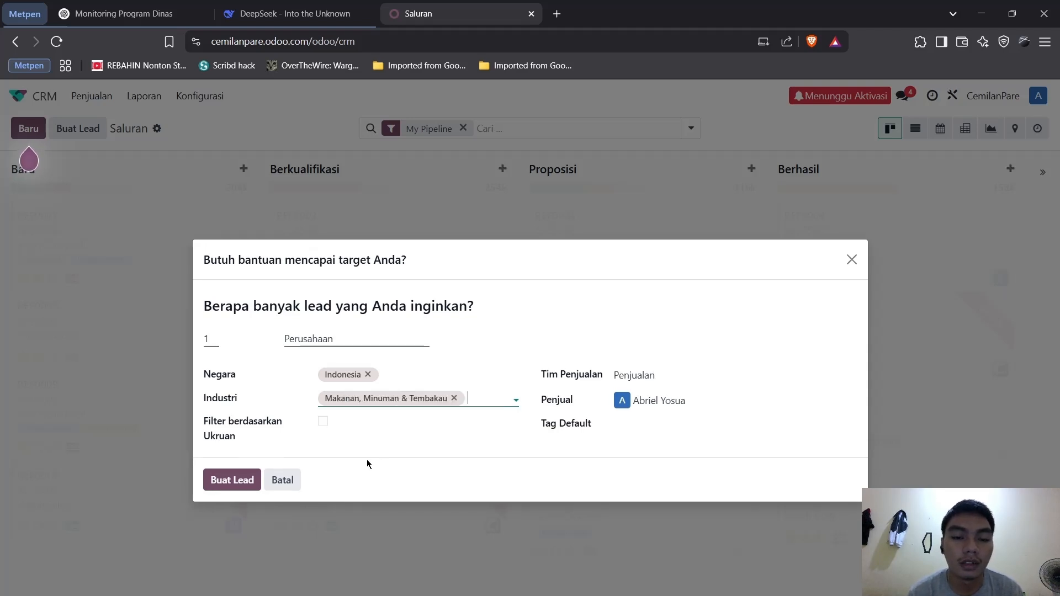
click(236, 483)
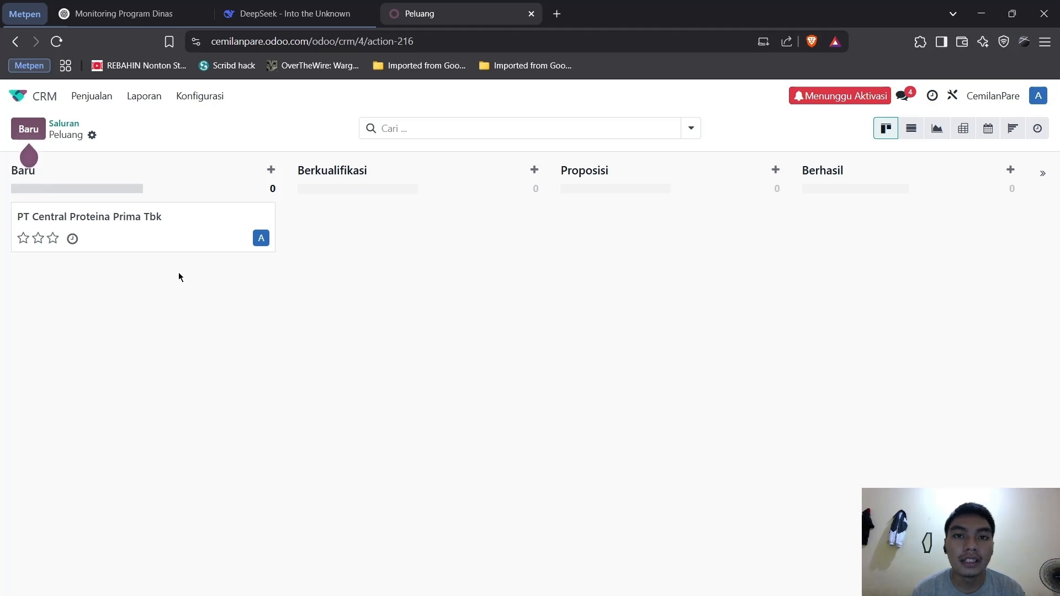
Step: Open the PT Central Proteina Prima Tbk opportunity and set its Kontak to the contact person listed under PT Bekerja Keras
click(161, 222)
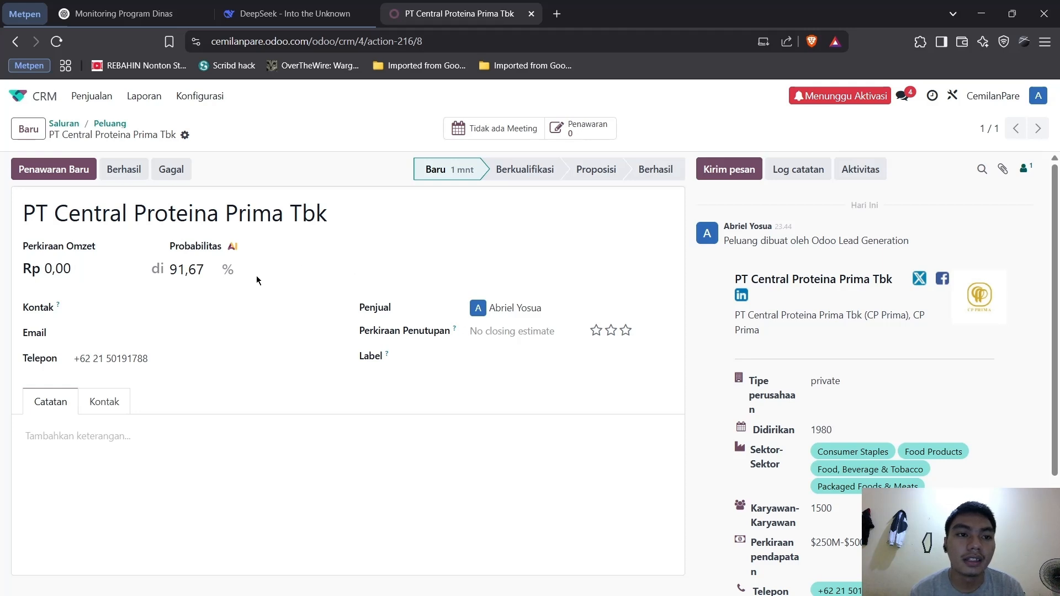
click(168, 309)
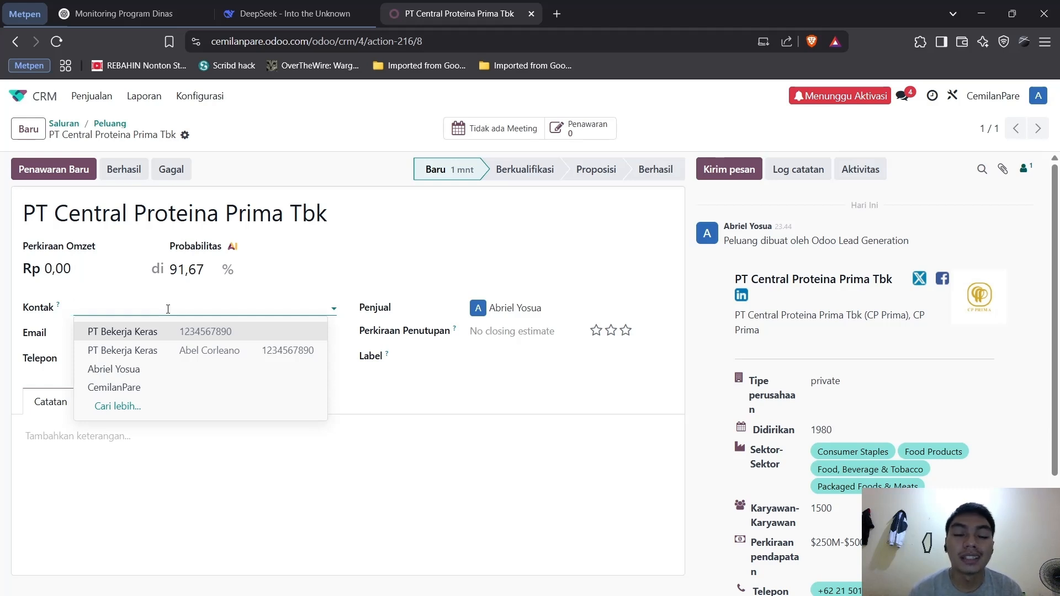
click(363, 281)
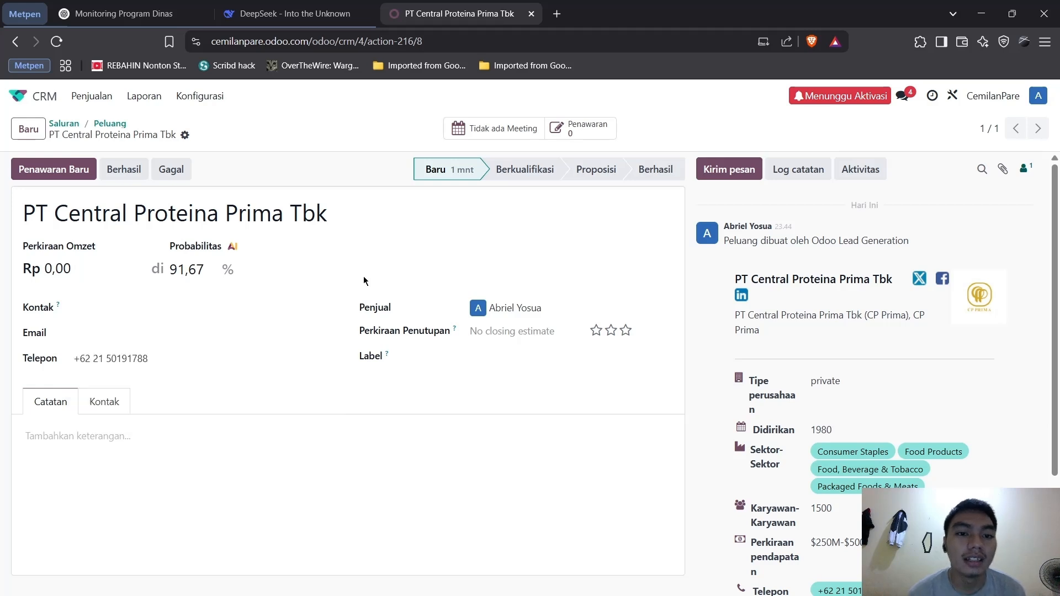
click(233, 305)
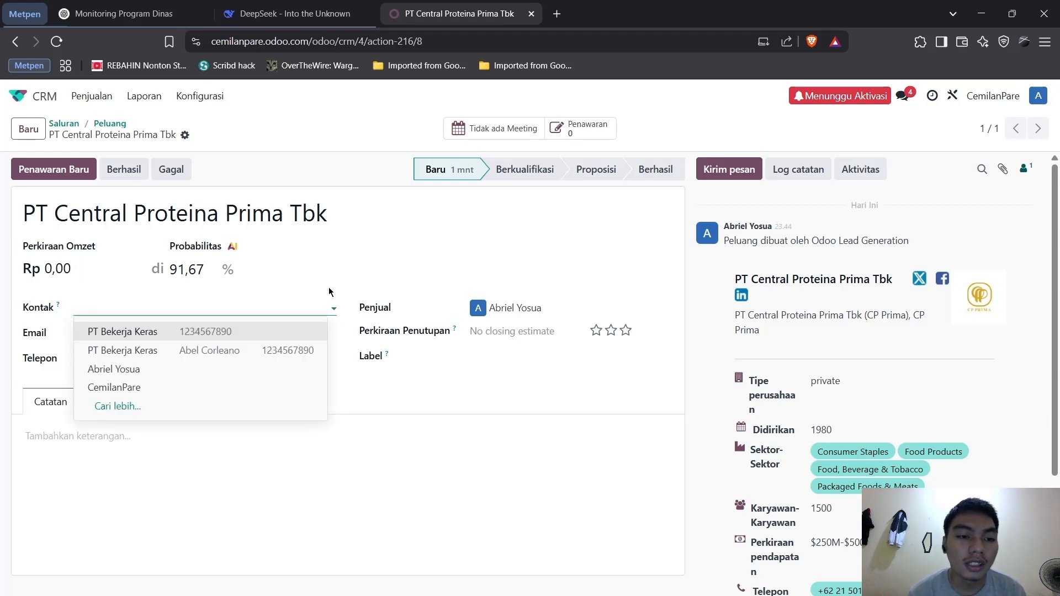
click(196, 354)
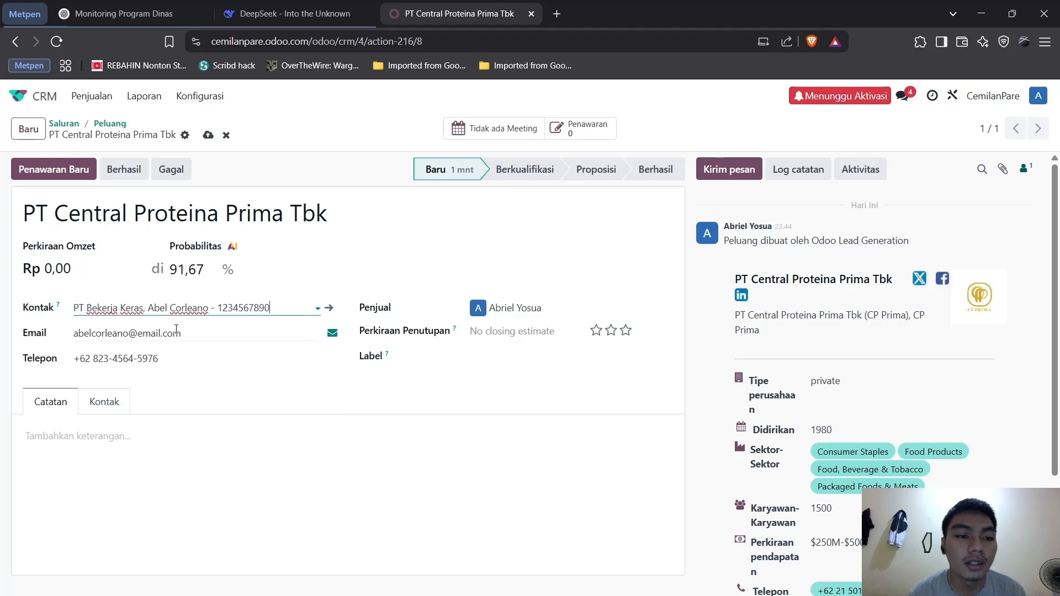
mouse_move(177, 360)
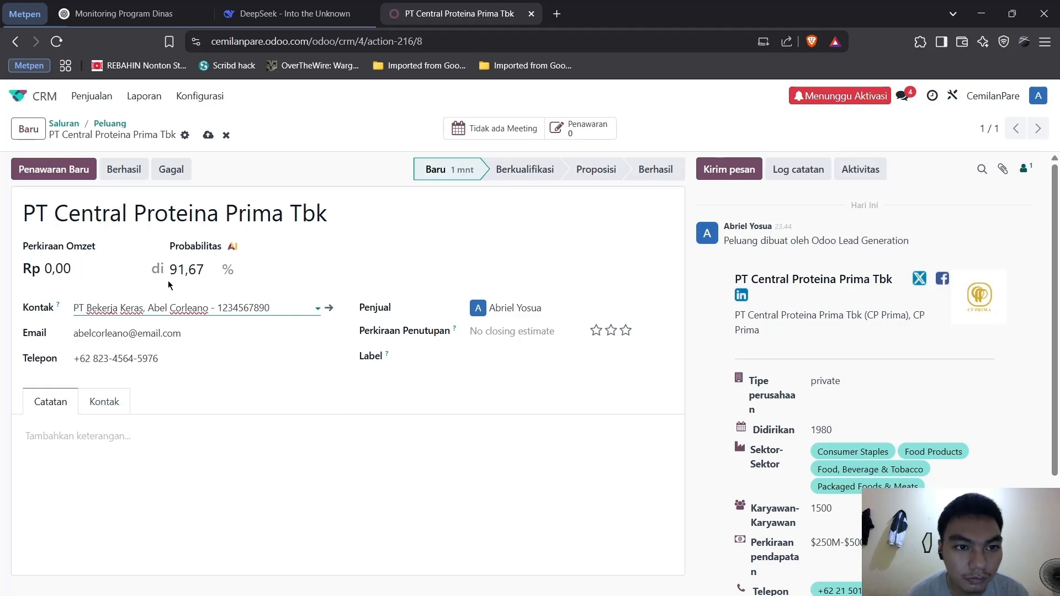
Step: Set the opportunity's Perkiraan Omzet to Rp 10.000.000 and Probabilitas to 90%, and save the record
click(78, 269)
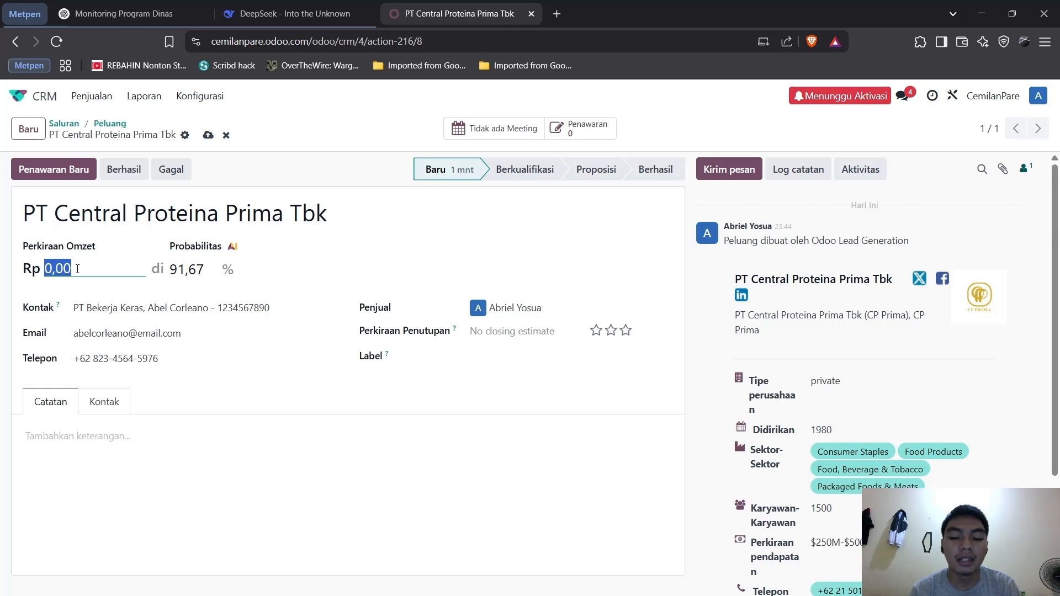
text(100000)
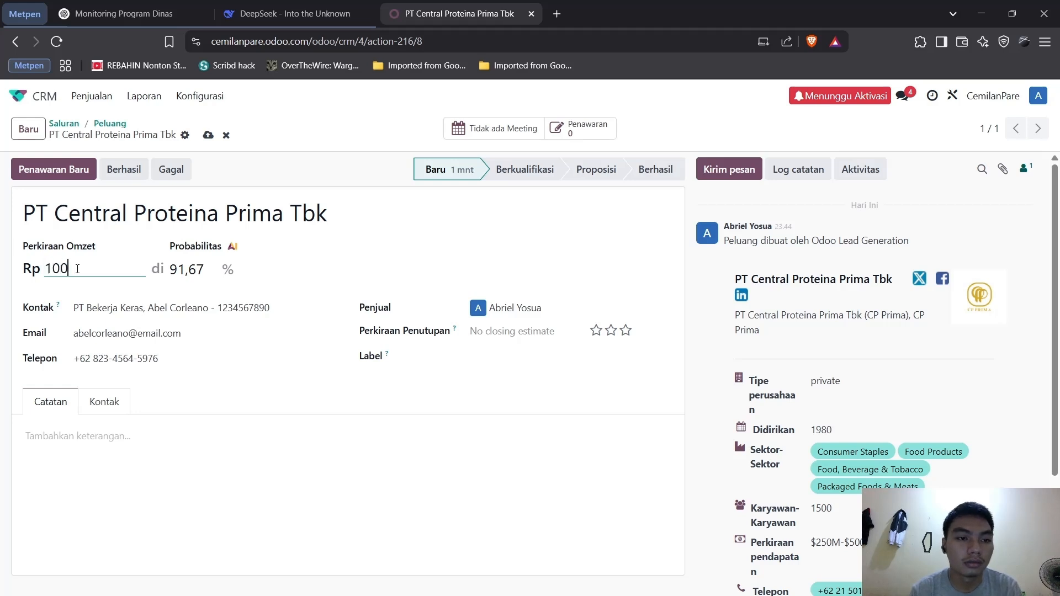
text(00)
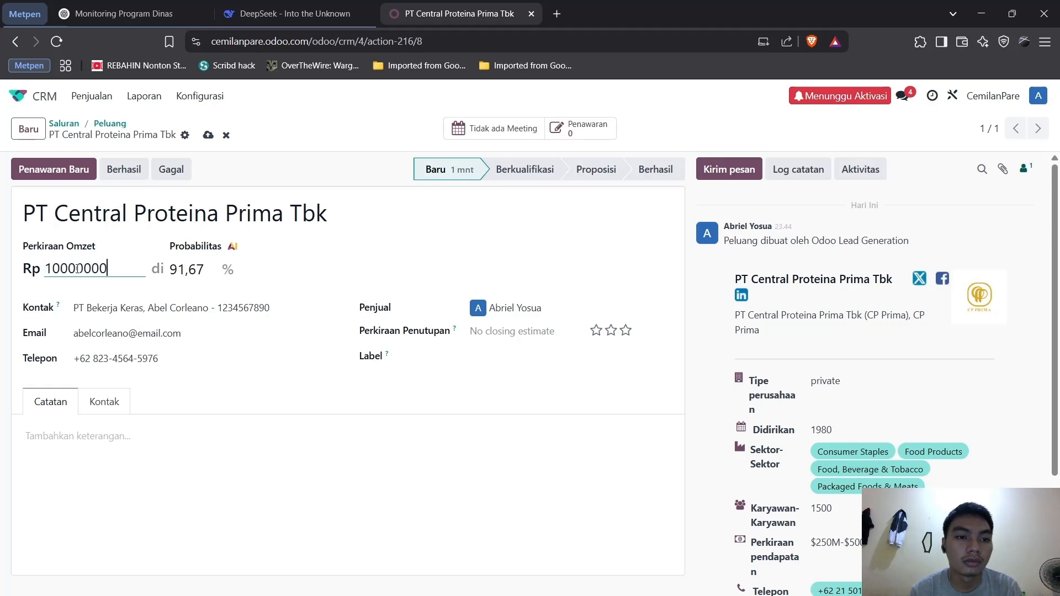
click(186, 270)
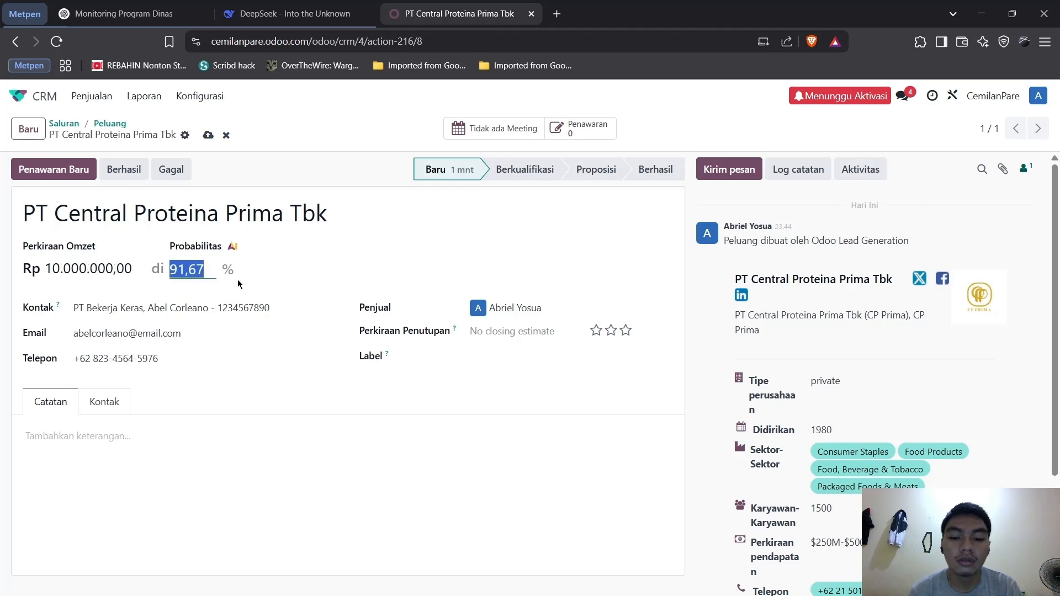
text(90)
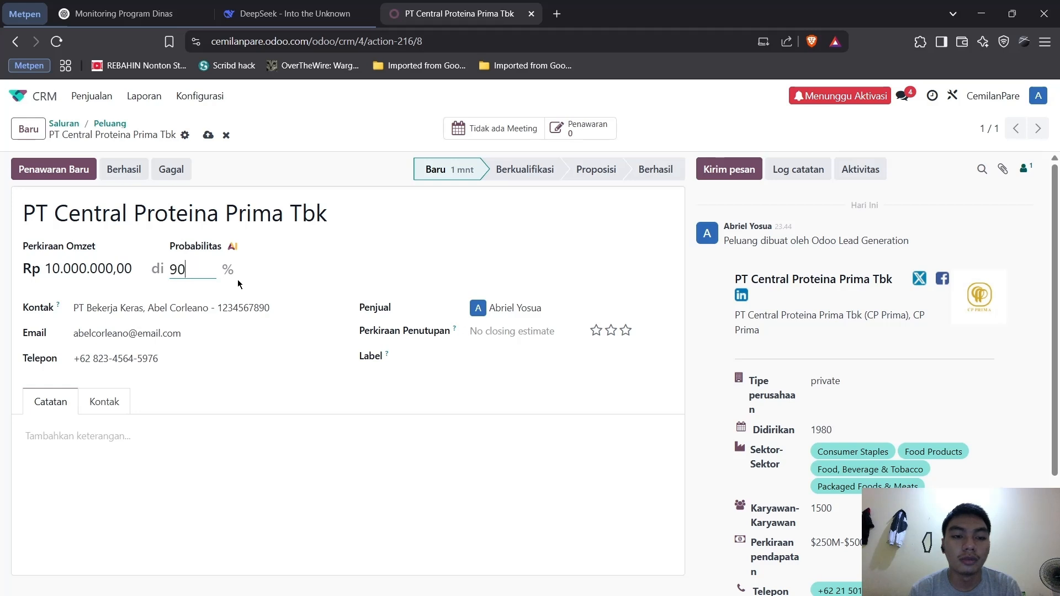
click(313, 265)
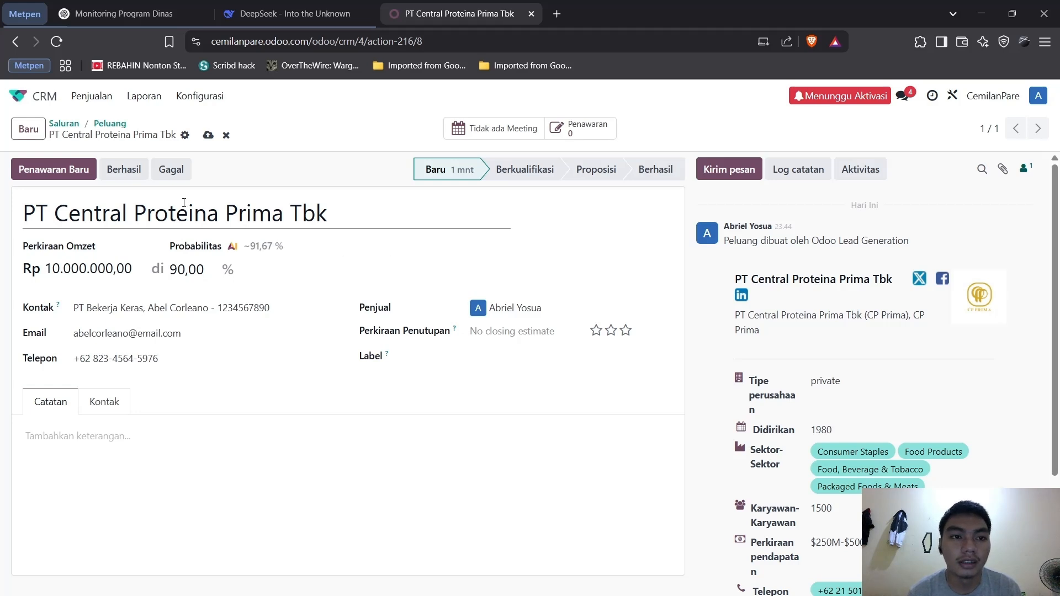
click(208, 136)
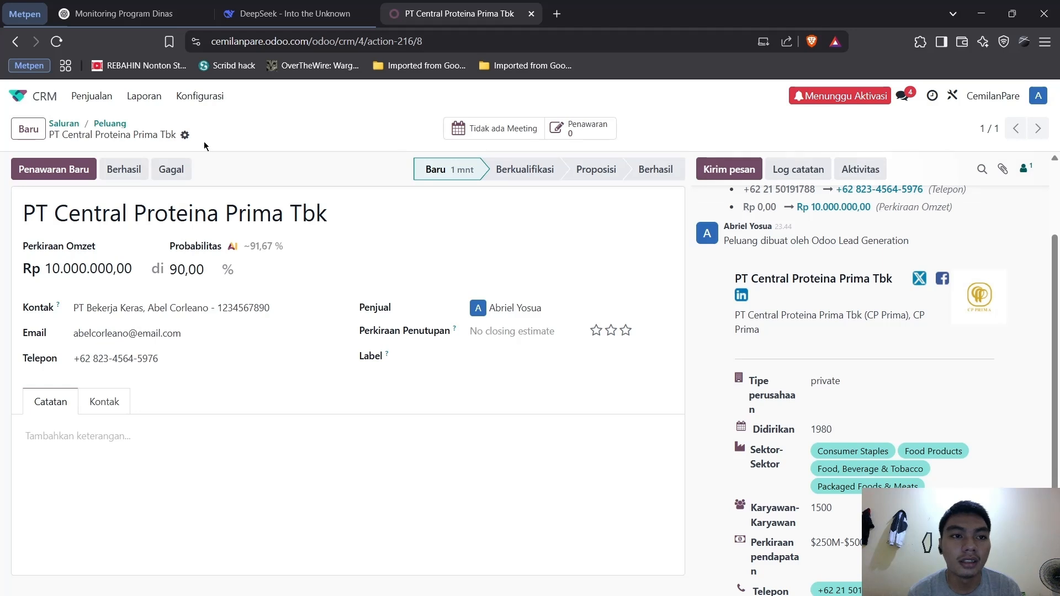
Step: Return to My Pipeline and open the PT Central Proteina Prima Tbk card for editing
click(91, 96)
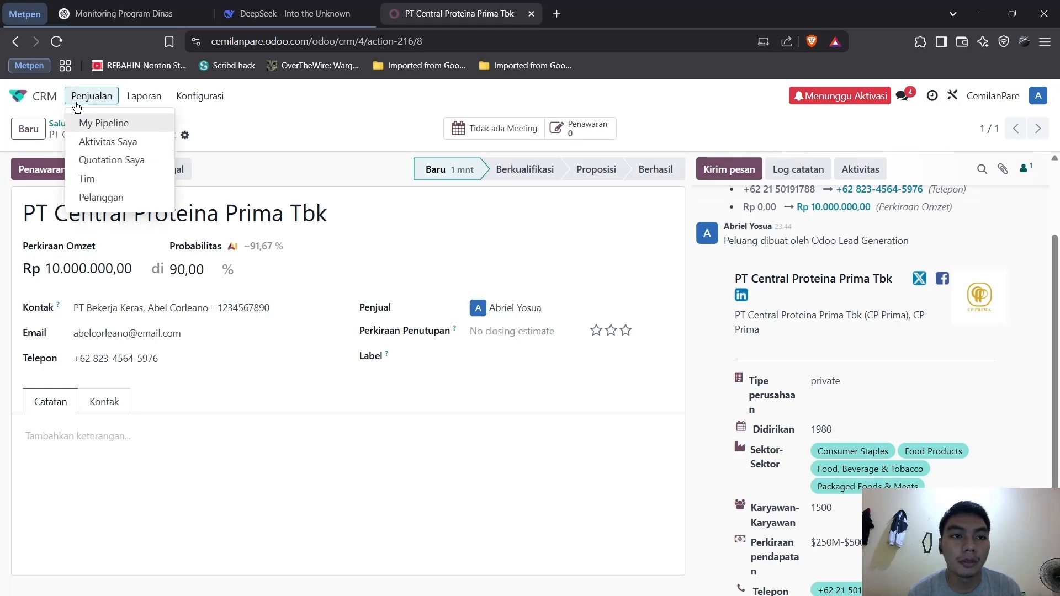
click(129, 124)
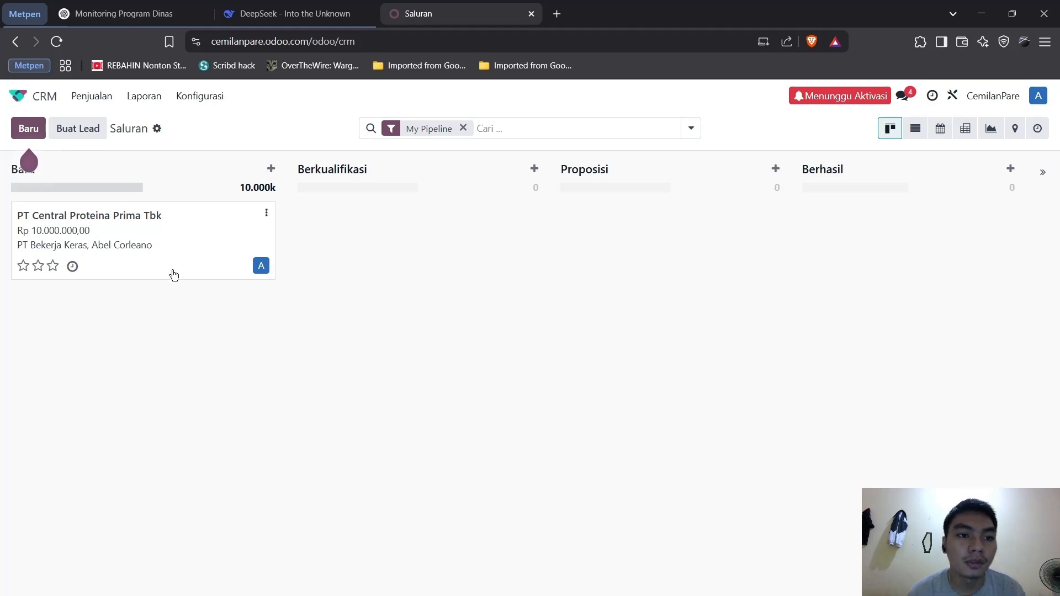
click(267, 215)
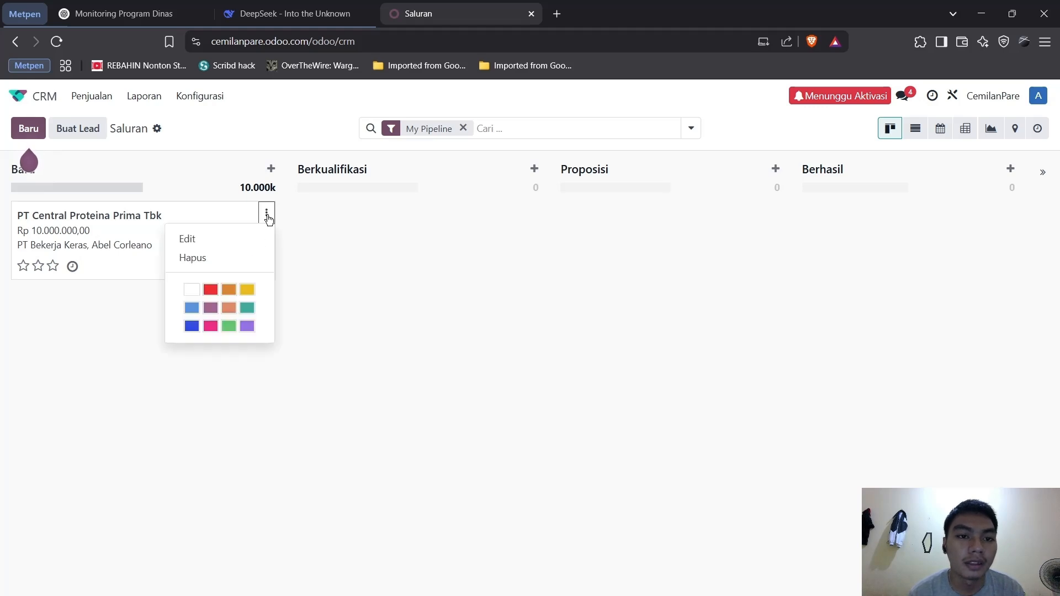
click(249, 238)
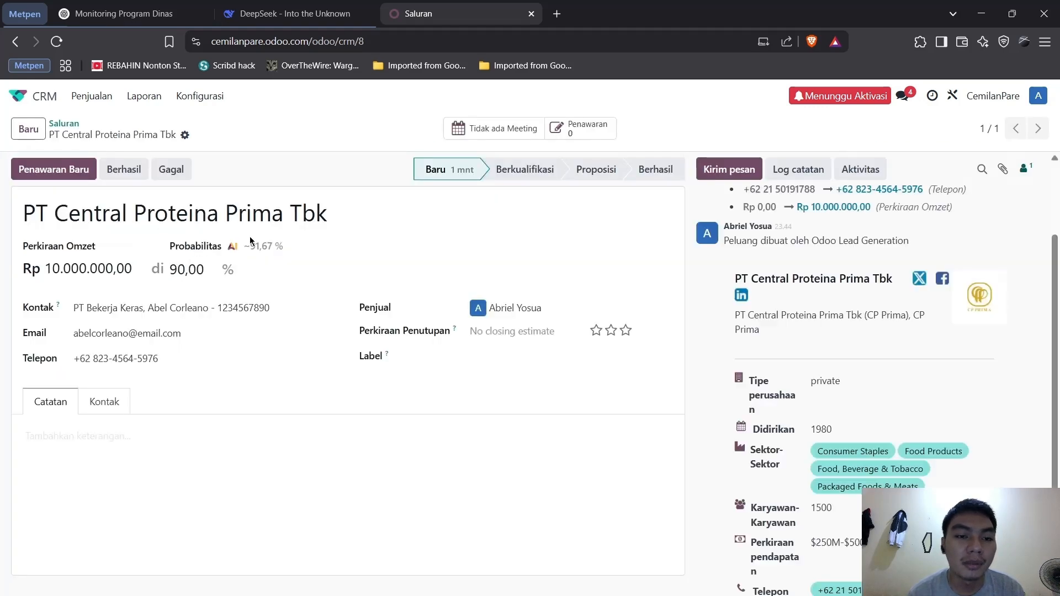
Step: Rename the opportunity to "Prospek Pembelian Besar", save it, and go back to My Pipeline
click(345, 224)
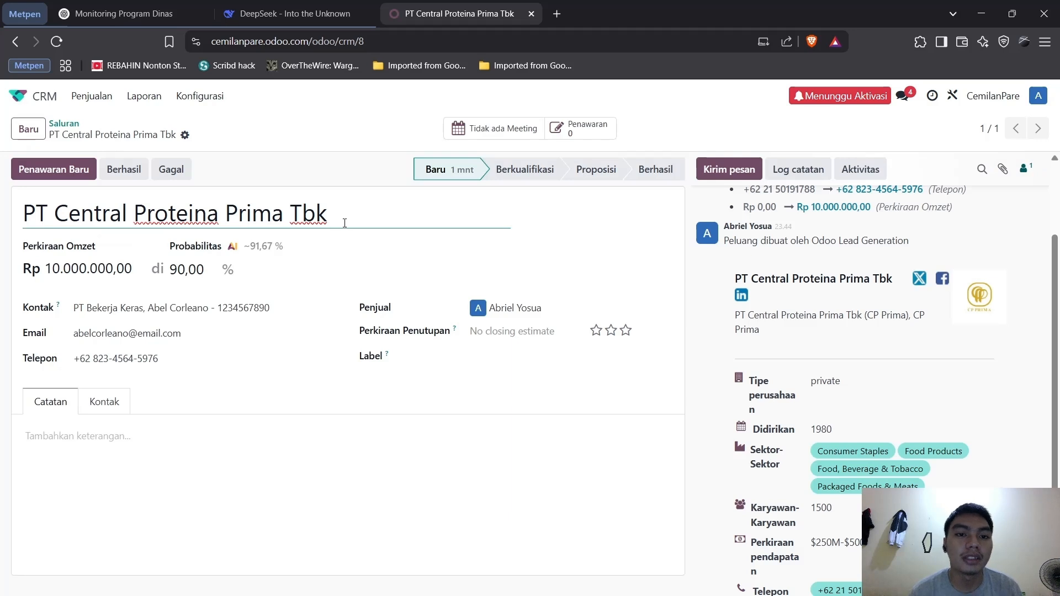
drag(345, 223, 6, 224)
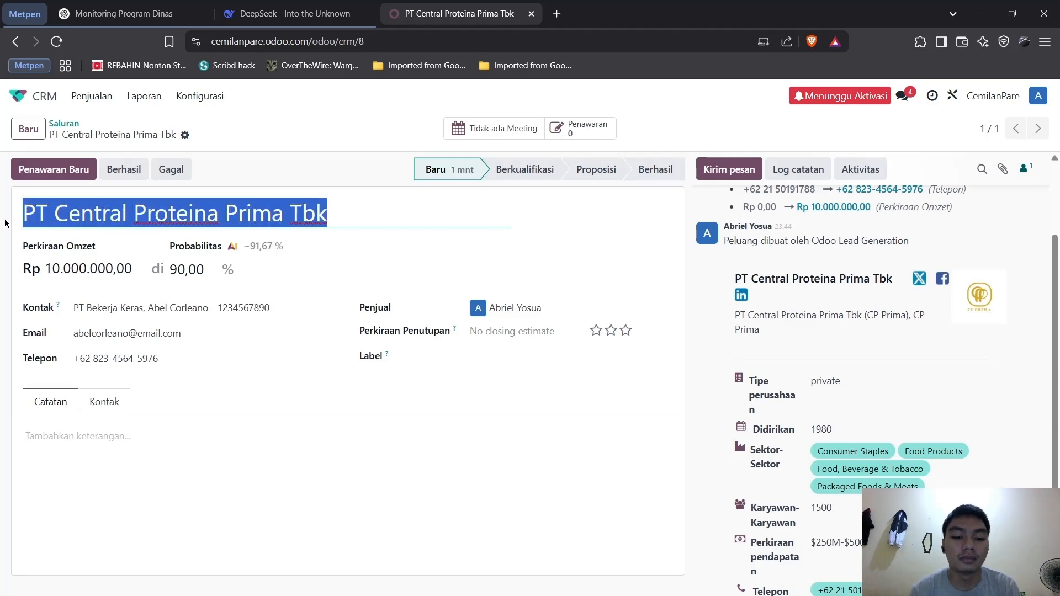
text(Prospek )
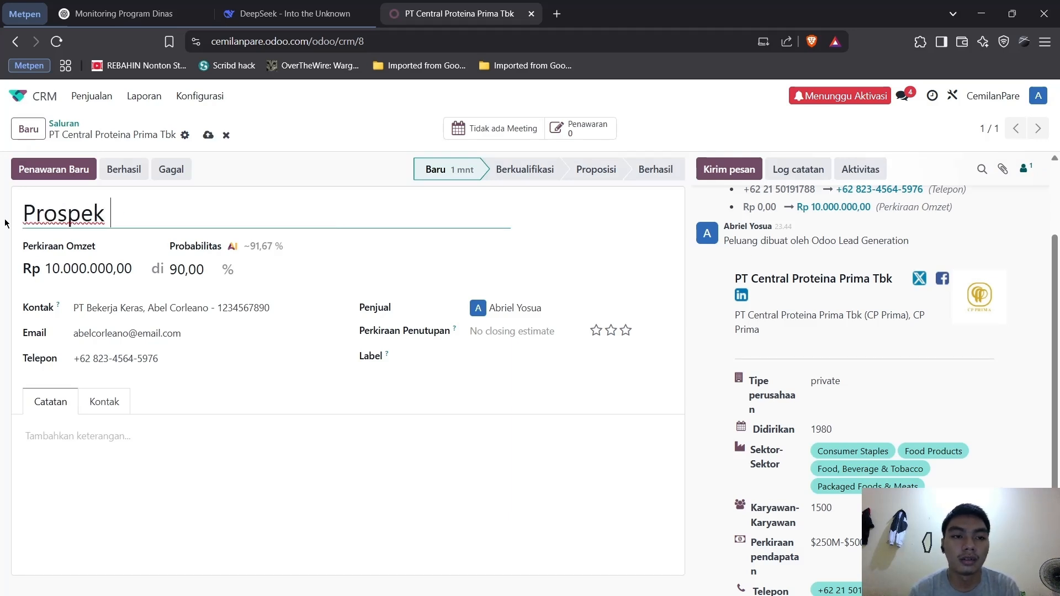
text(Pembelian )
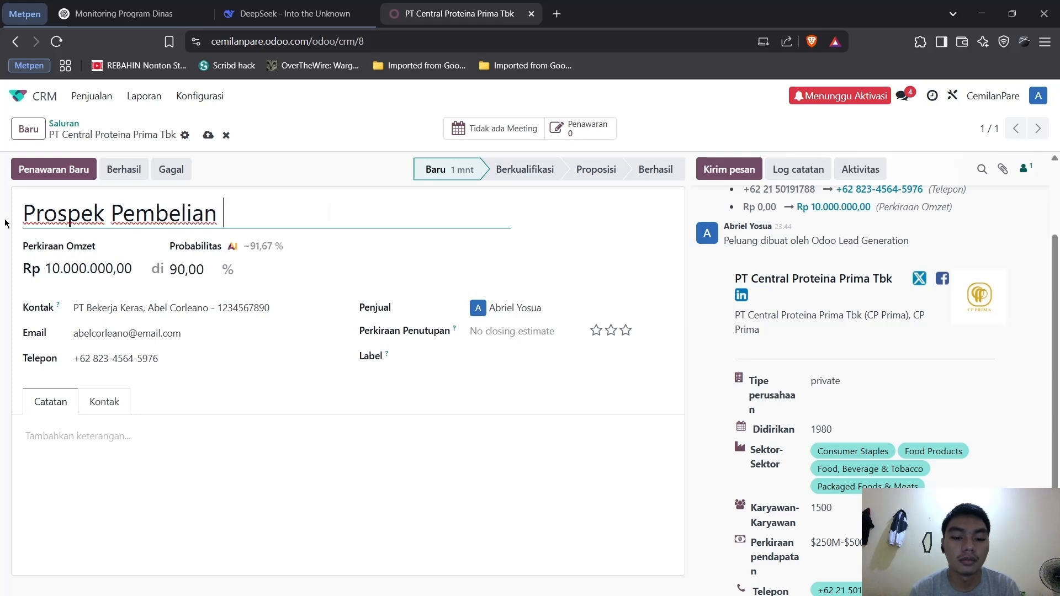
text(Besar)
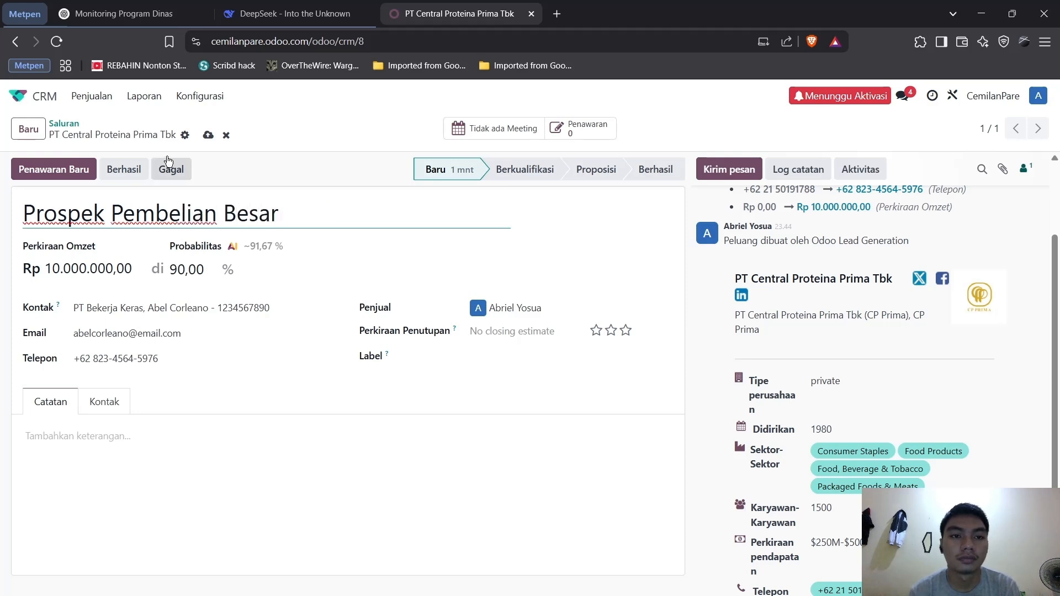
click(209, 135)
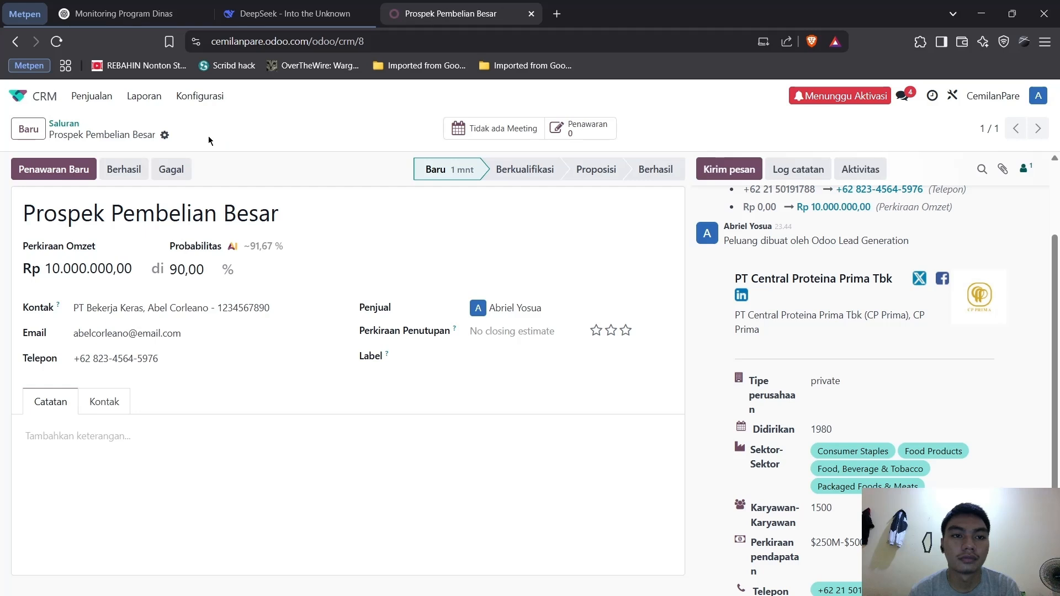
click(88, 97)
click(103, 121)
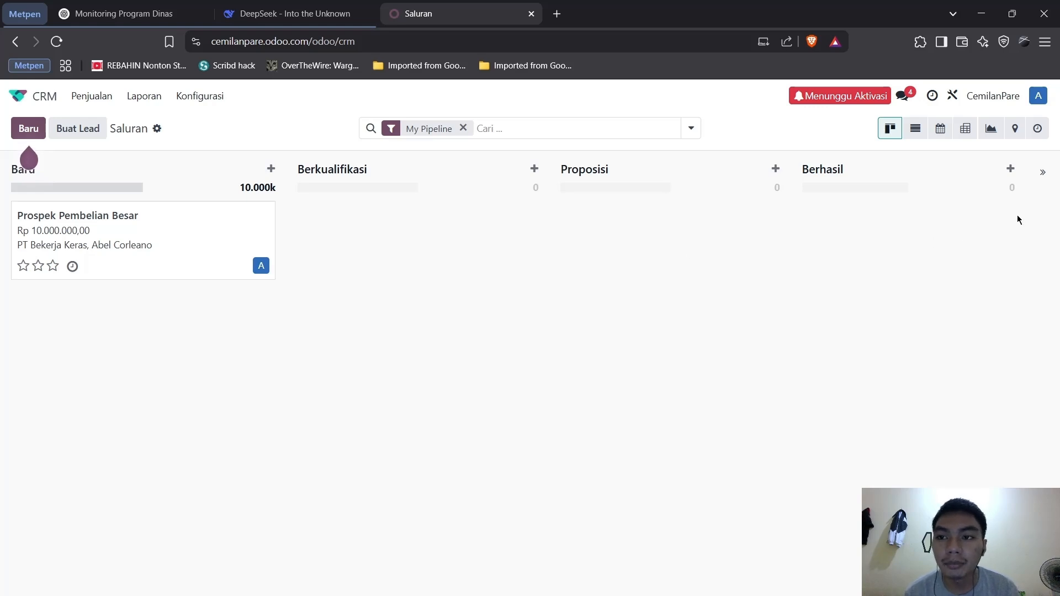
Step: Add a pipeline stage named "Negosiasi" and place it between Proposisi and Berhasil
click(1011, 169)
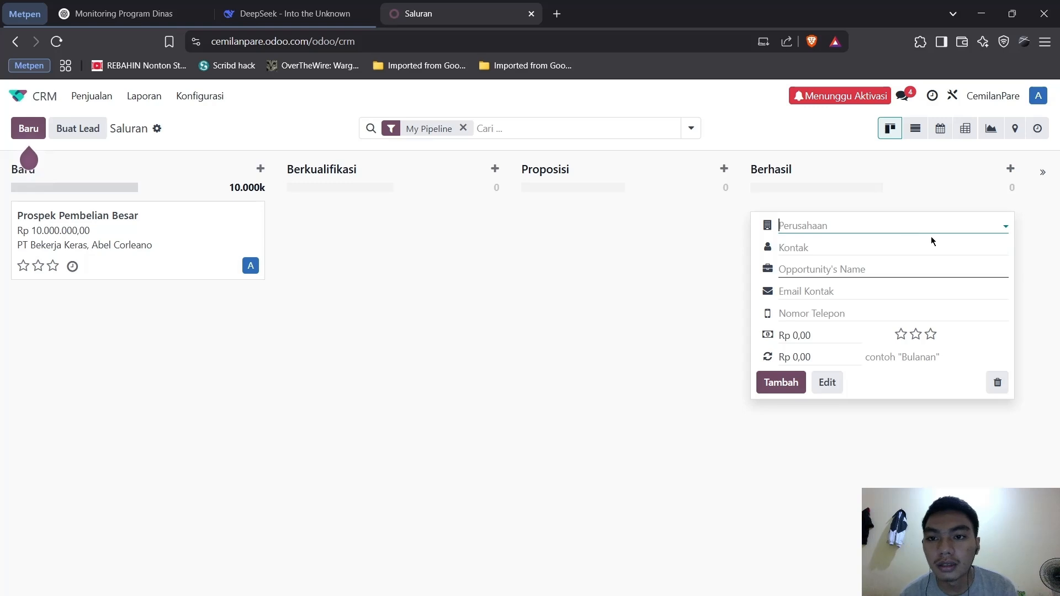
click(992, 382)
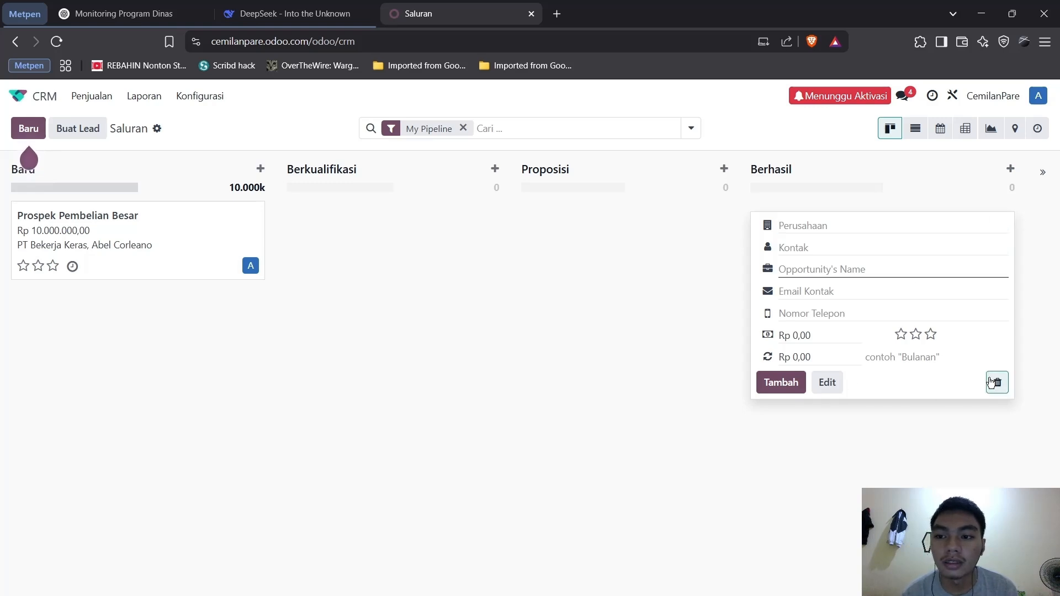
click(1043, 187)
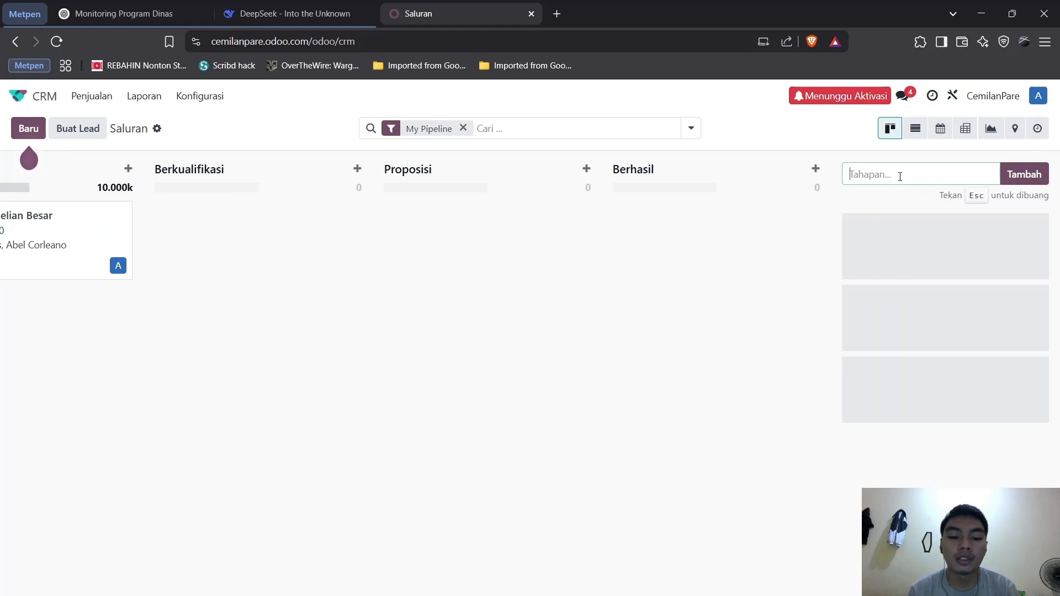
text(Negosiai)
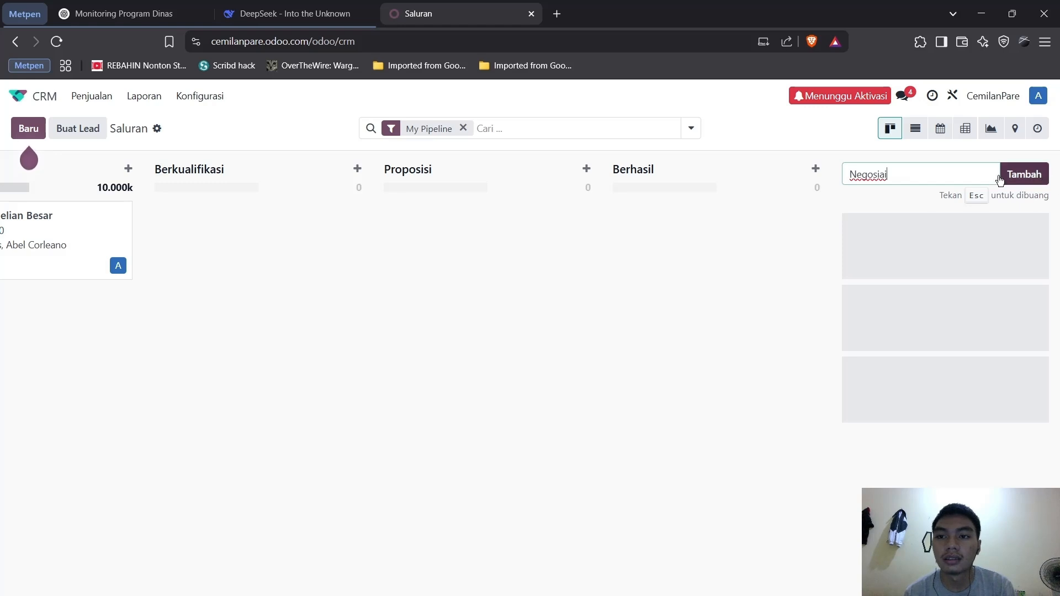
key(BackSpace)
text(si)
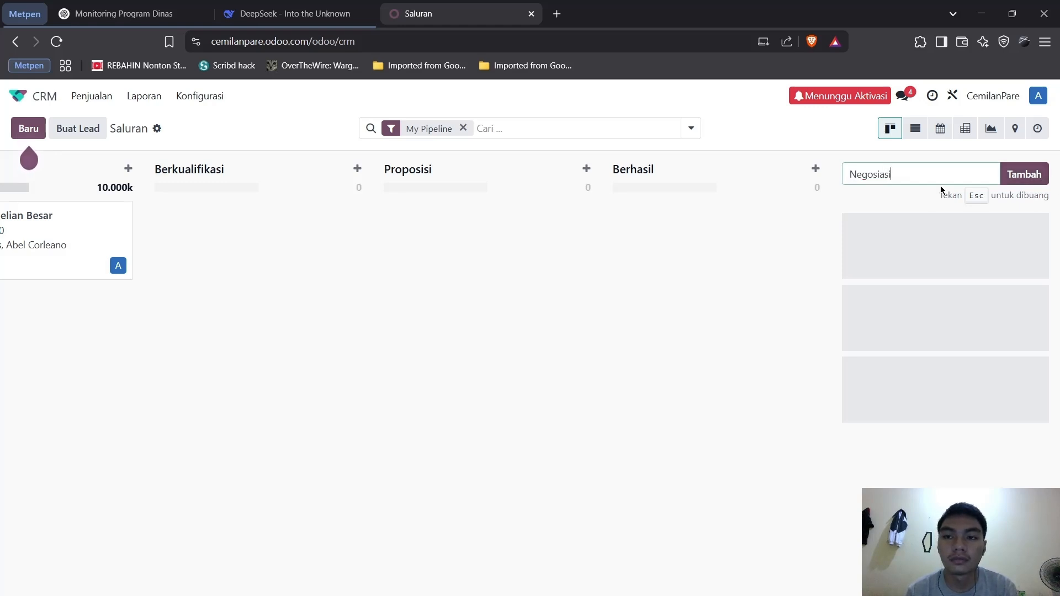
click(1023, 174)
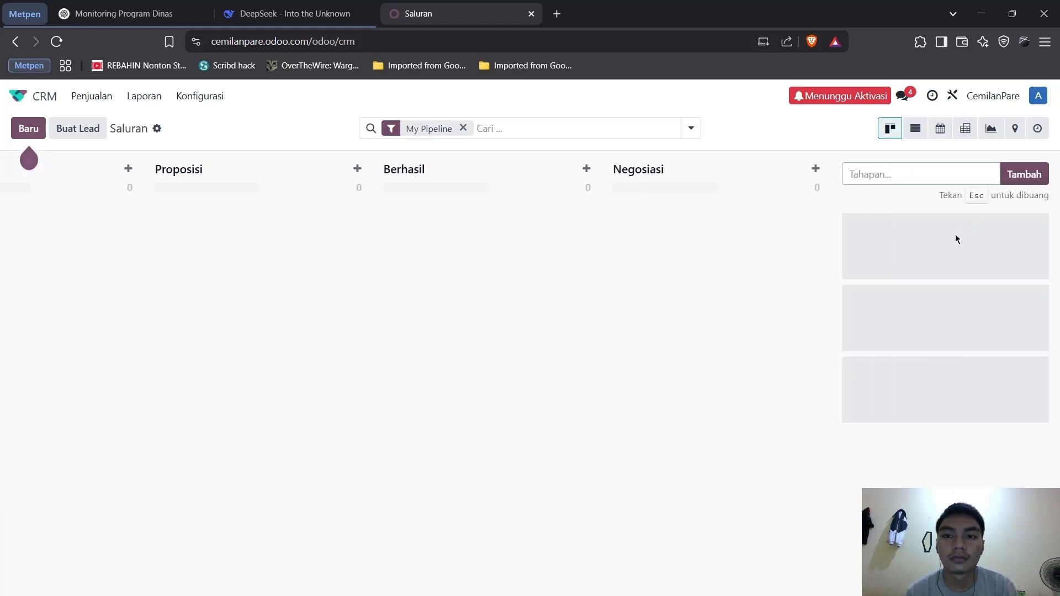
click(716, 283)
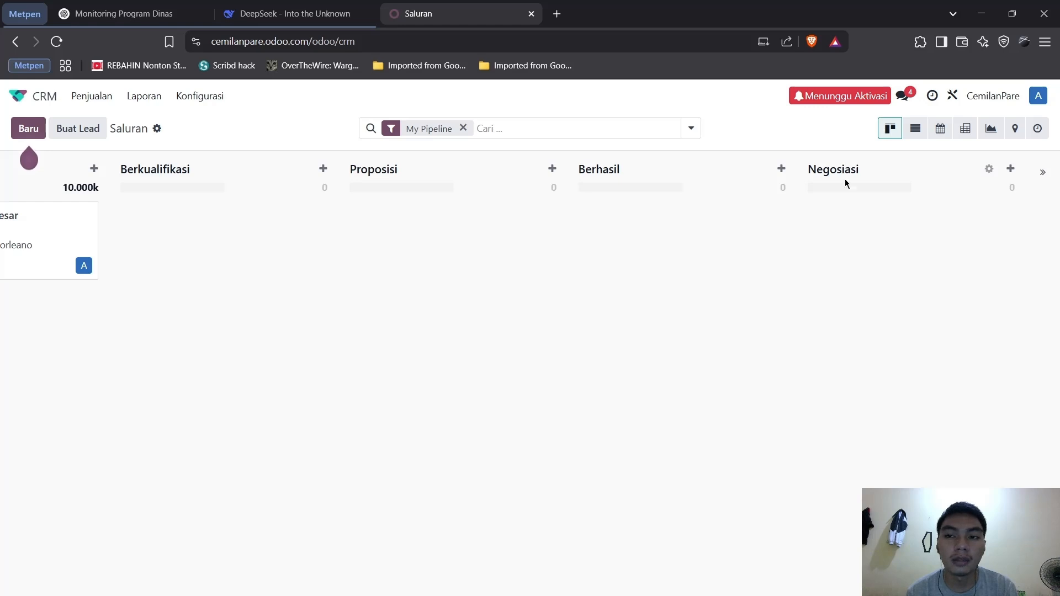
drag(845, 183, 625, 173)
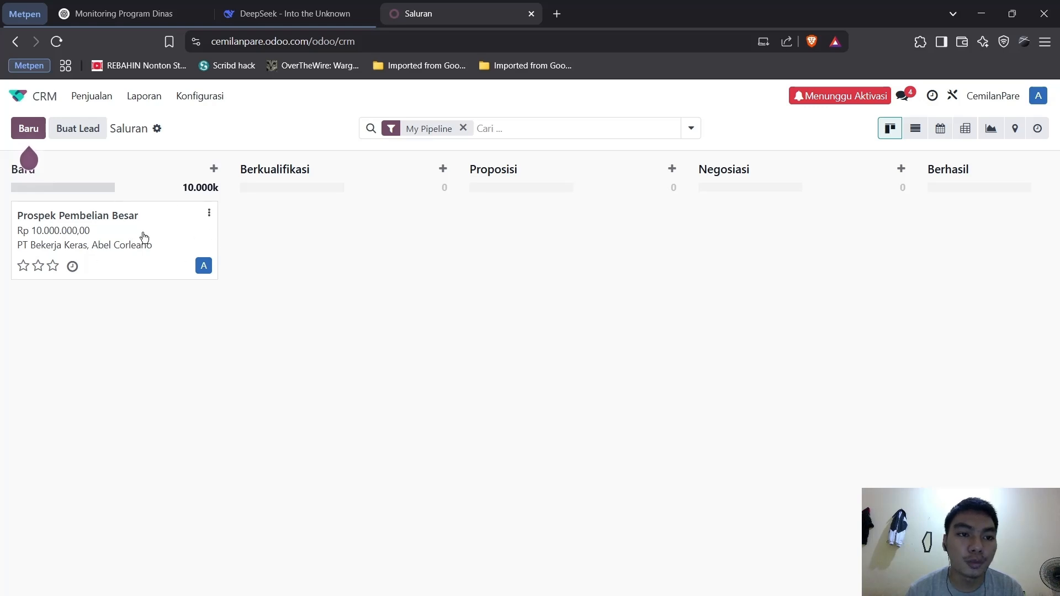
Step: Move the Prospek Pembelian Besar card to the Negosiasi stage and open the opportunity
drag(190, 218, 822, 245)
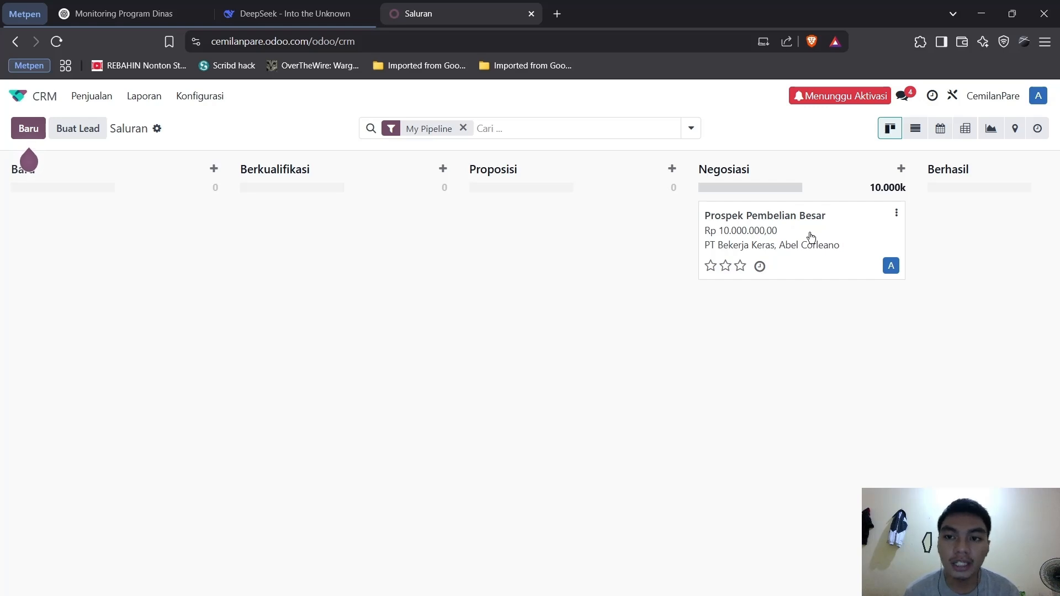
click(700, 278)
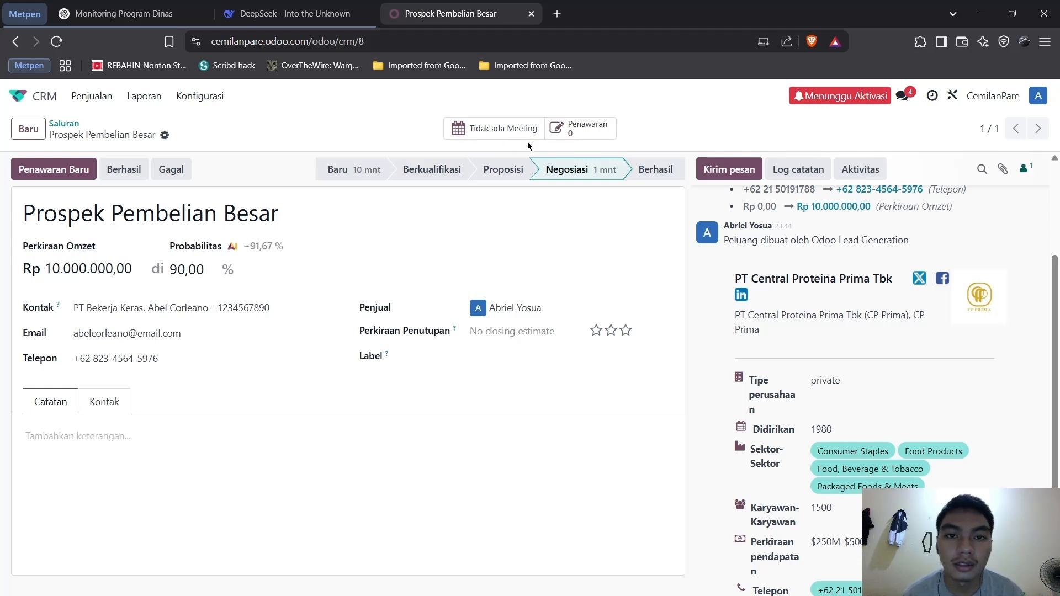
Step: Open the opportunity's meeting calendar and show June 2025 in the month (Bulan) view
click(488, 133)
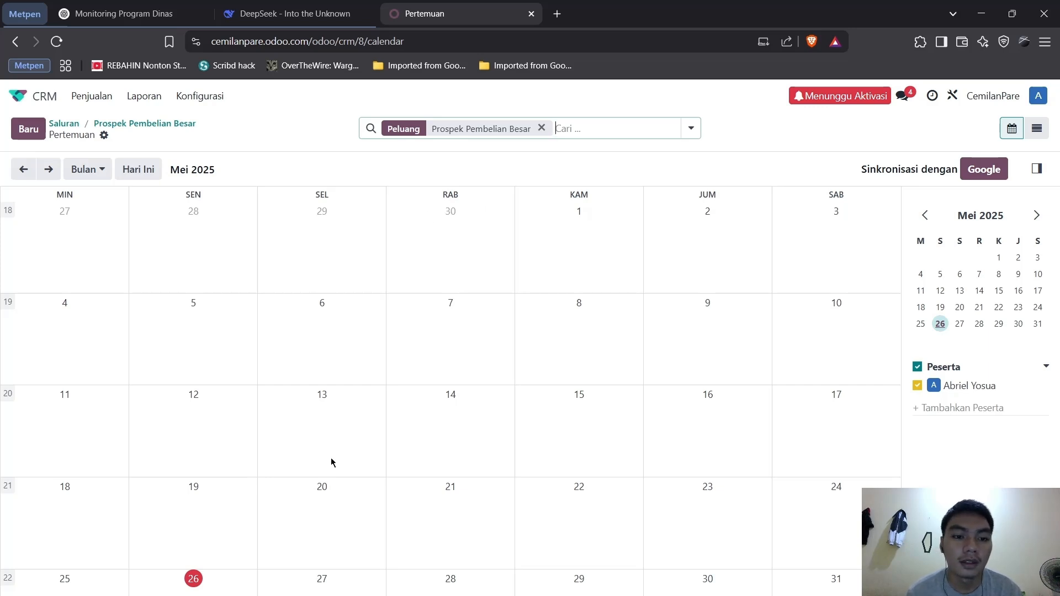
click(1037, 219)
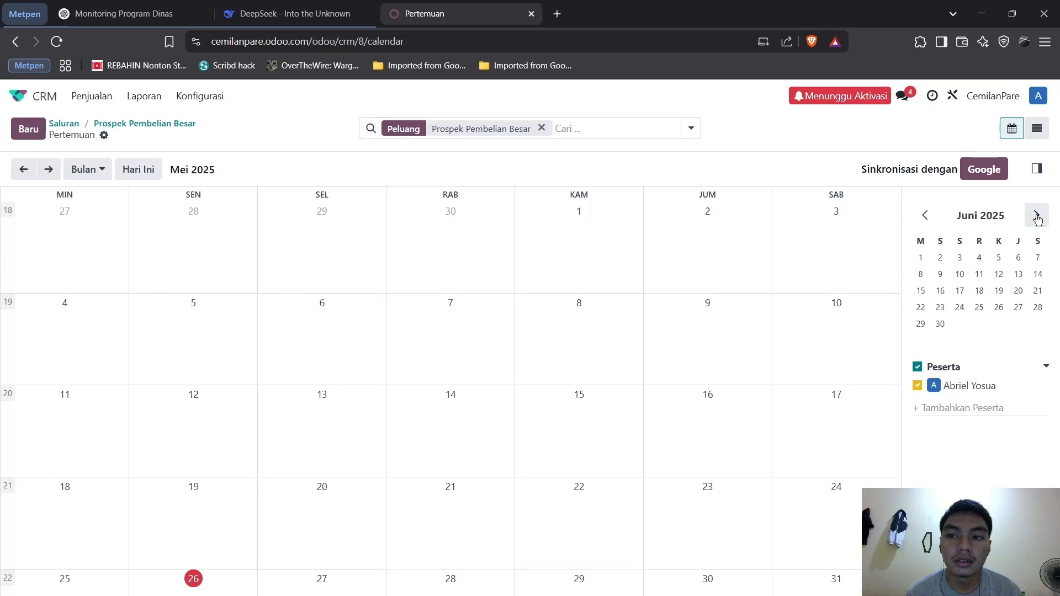
click(940, 258)
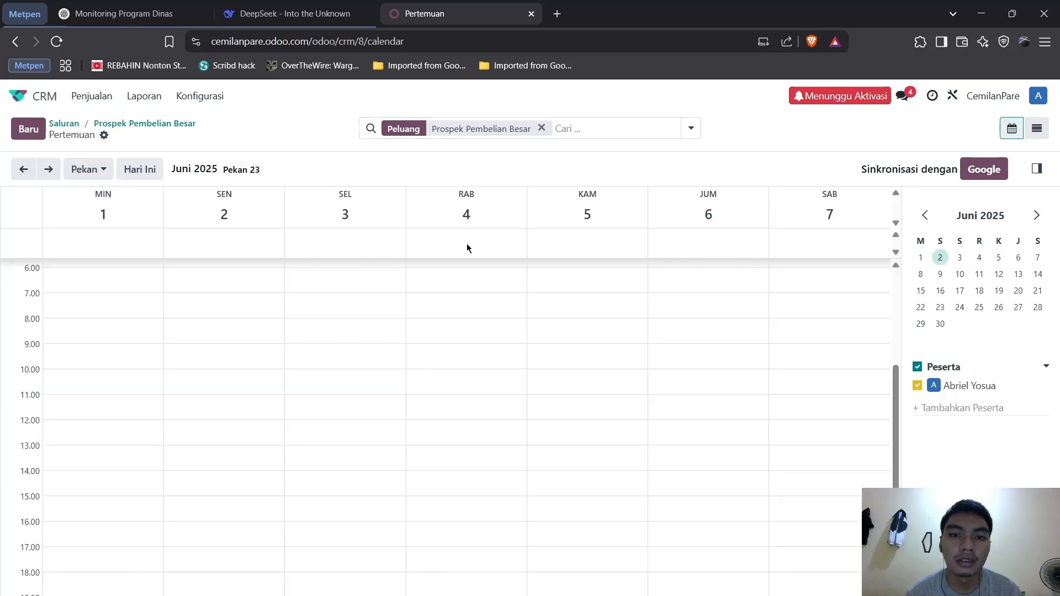
click(102, 171)
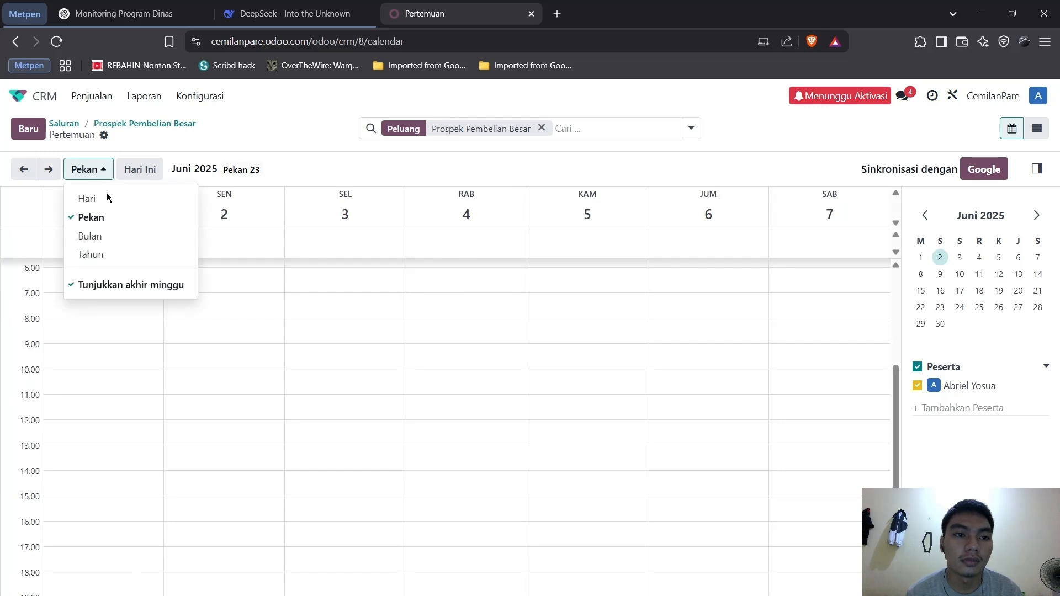
click(103, 239)
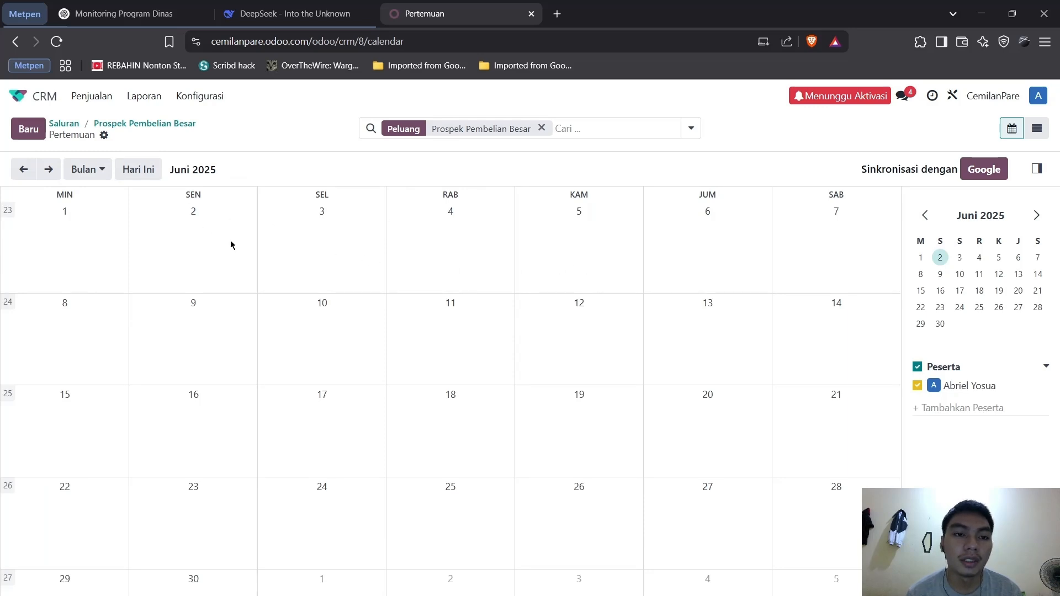
Step: Start a new meeting on 2 June 2025 and title it "Presentasi produk"
click(190, 218)
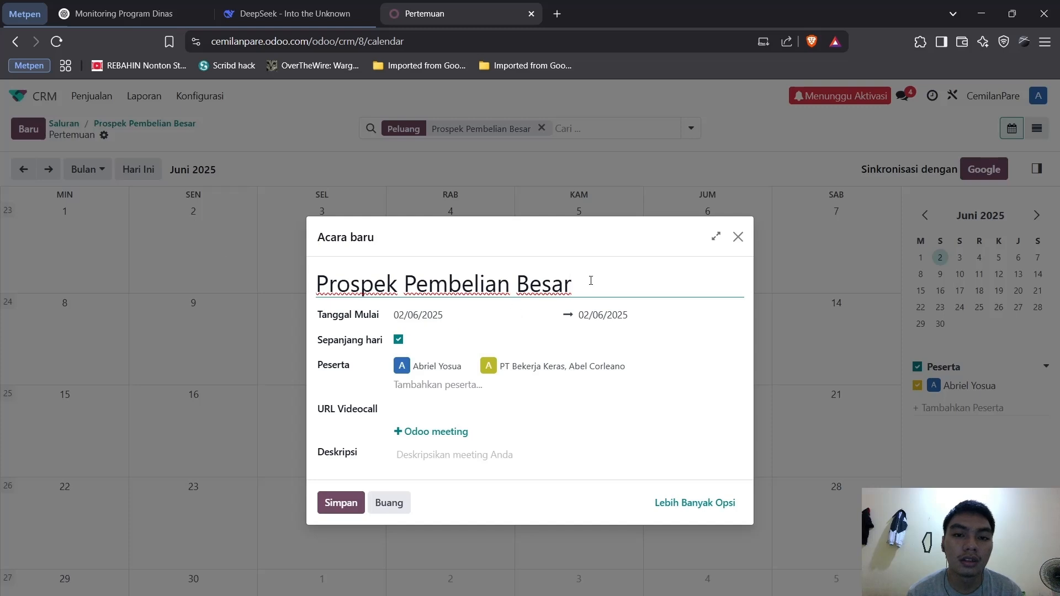
drag(591, 281, 314, 282)
click(607, 286)
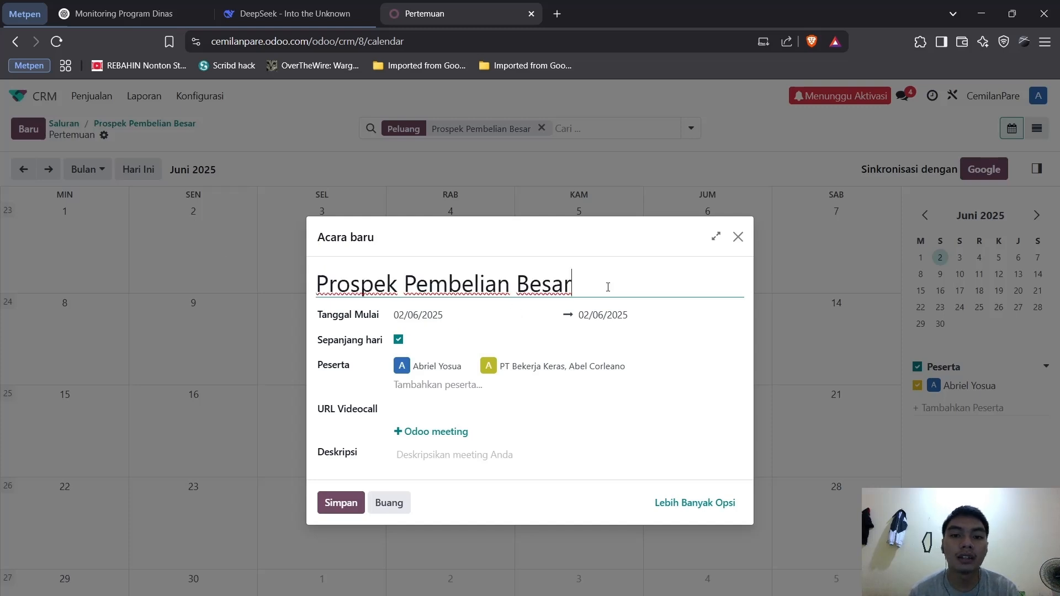
drag(606, 284, 238, 298)
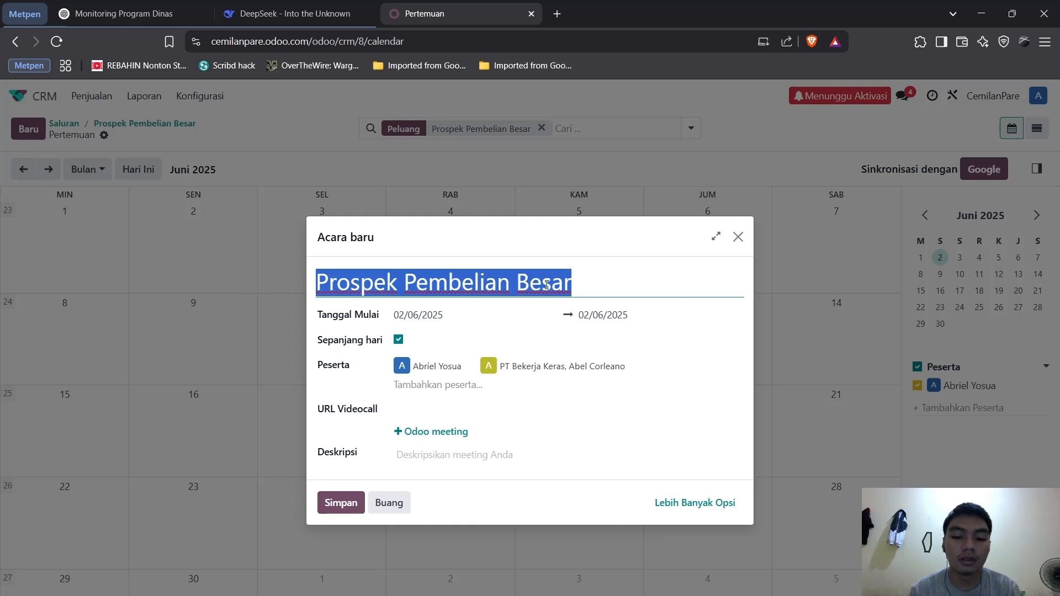
text(Presentasi )
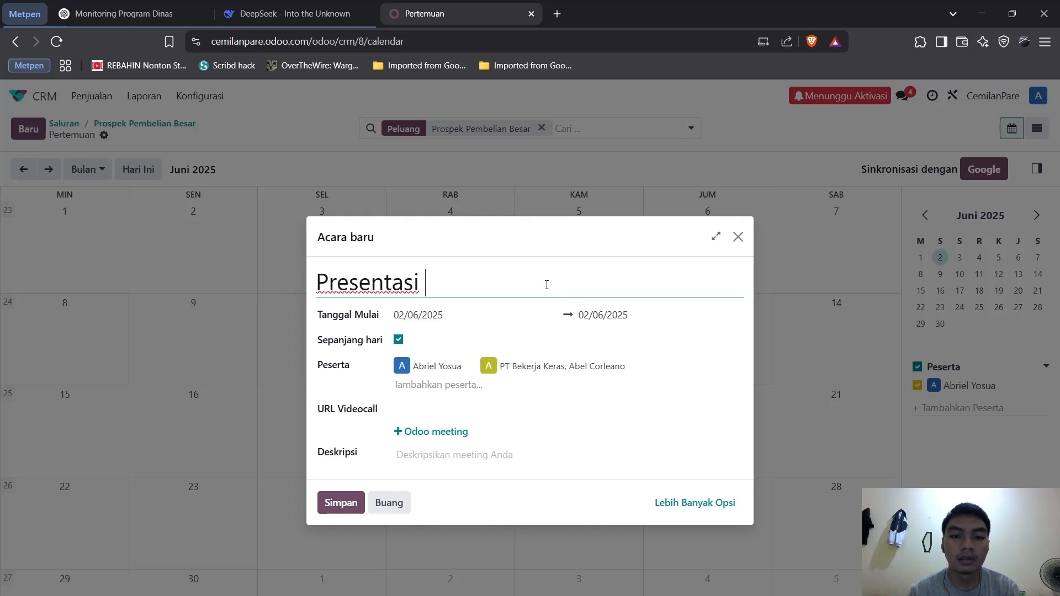
text(produk)
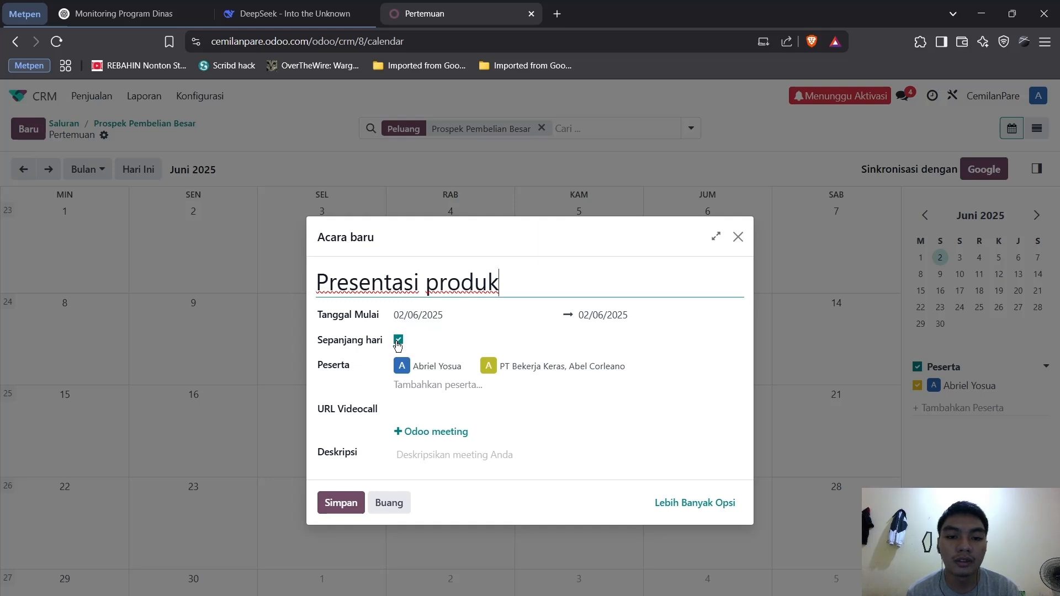
Step: Set the meeting's URL Videocall to zoom.com and save the event
click(466, 409)
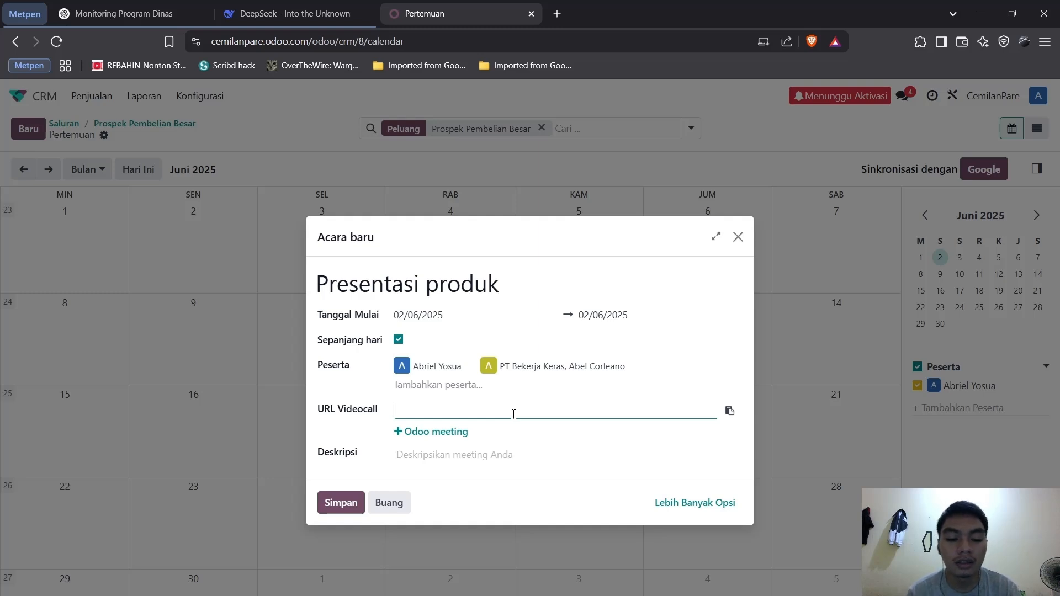
text(z)
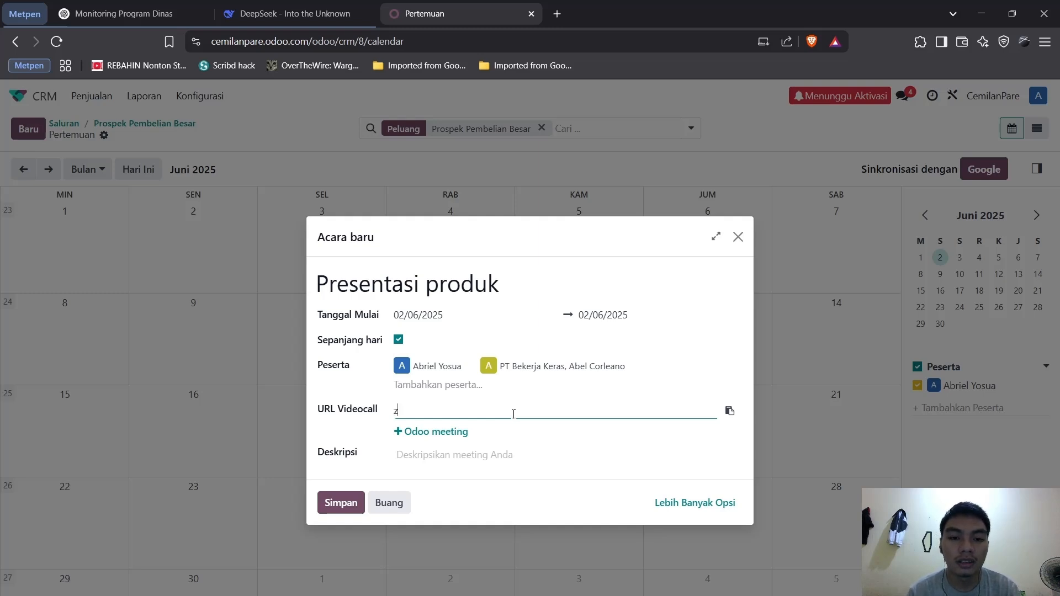
text(oom.com)
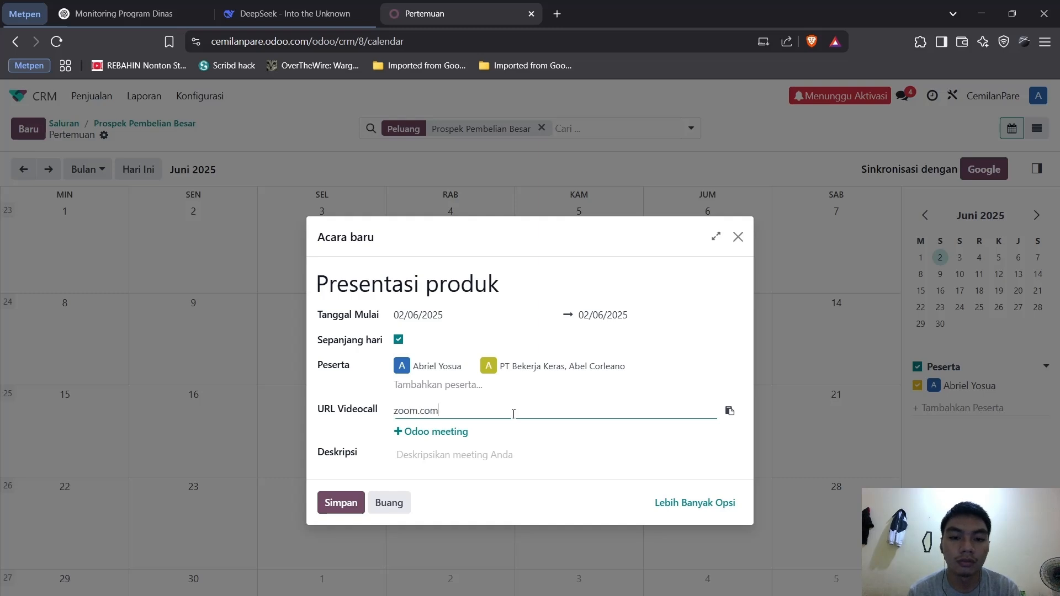
click(336, 507)
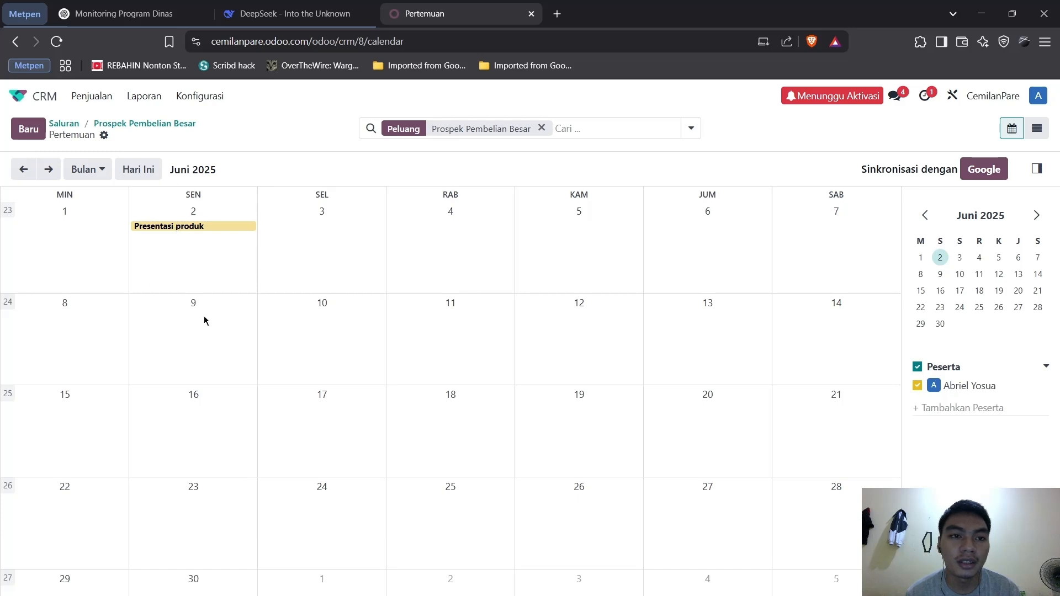
Step: Return to the Prospek Pembelian Besar opportunity and mark its "Presentasi produk" activity as done without feedback
click(151, 127)
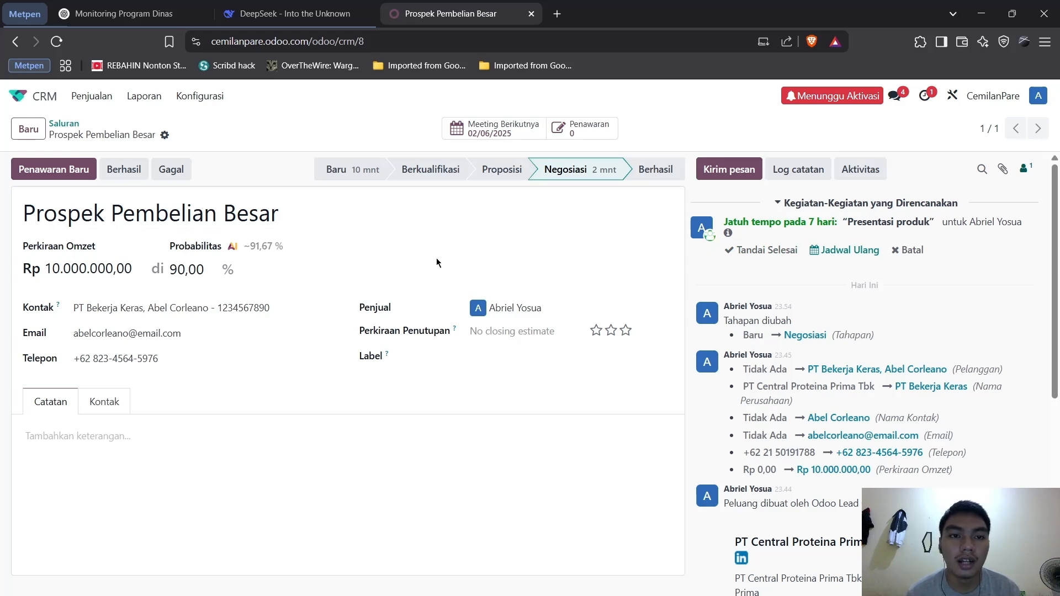
click(730, 254)
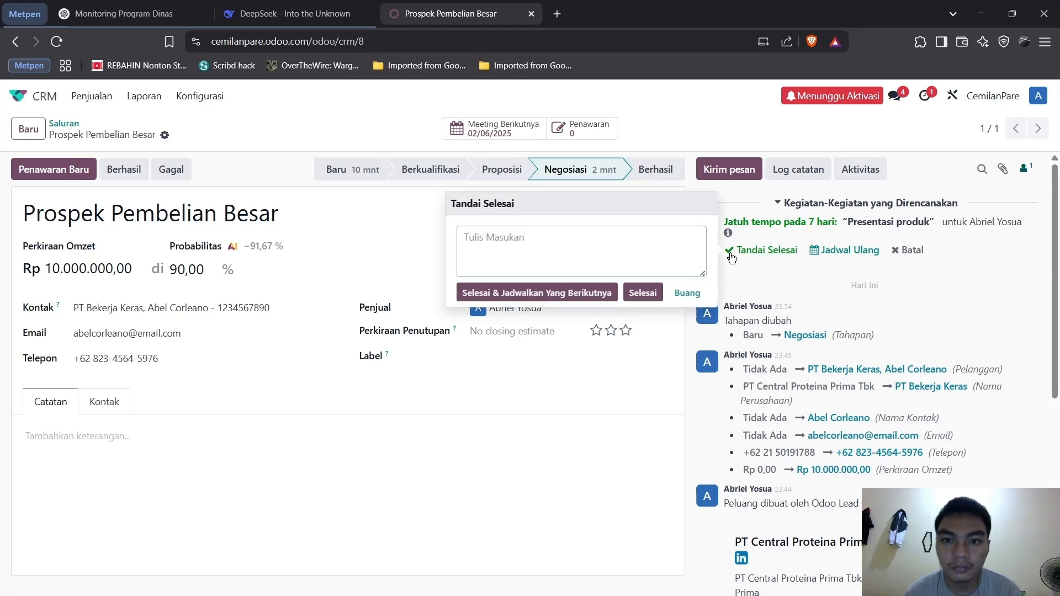
click(643, 292)
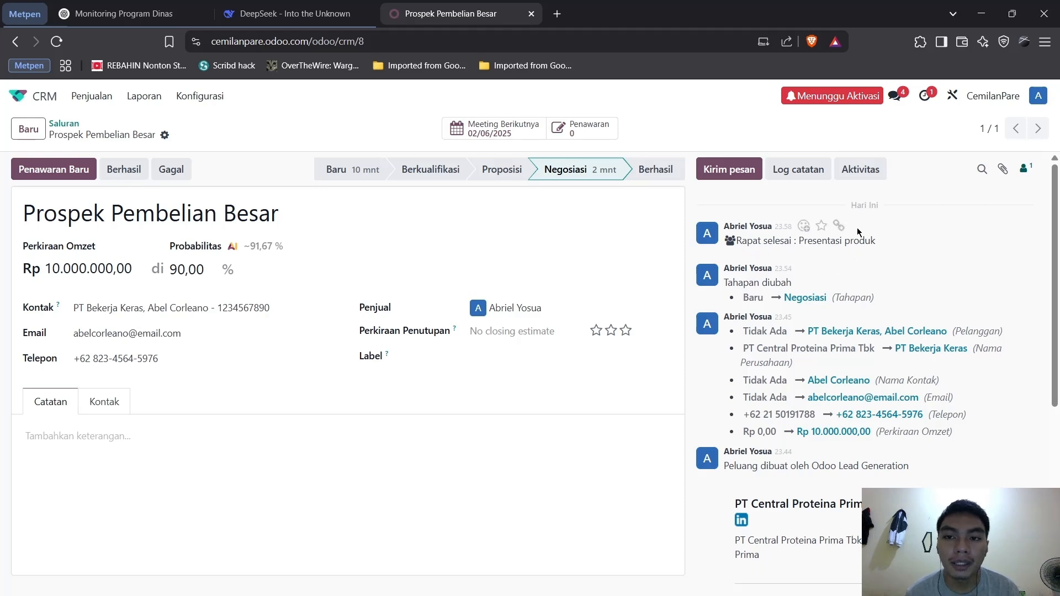
Step: Return to the pipeline and move the Prospek Pembelian Besar card to the Berkualifikasi stage
click(66, 124)
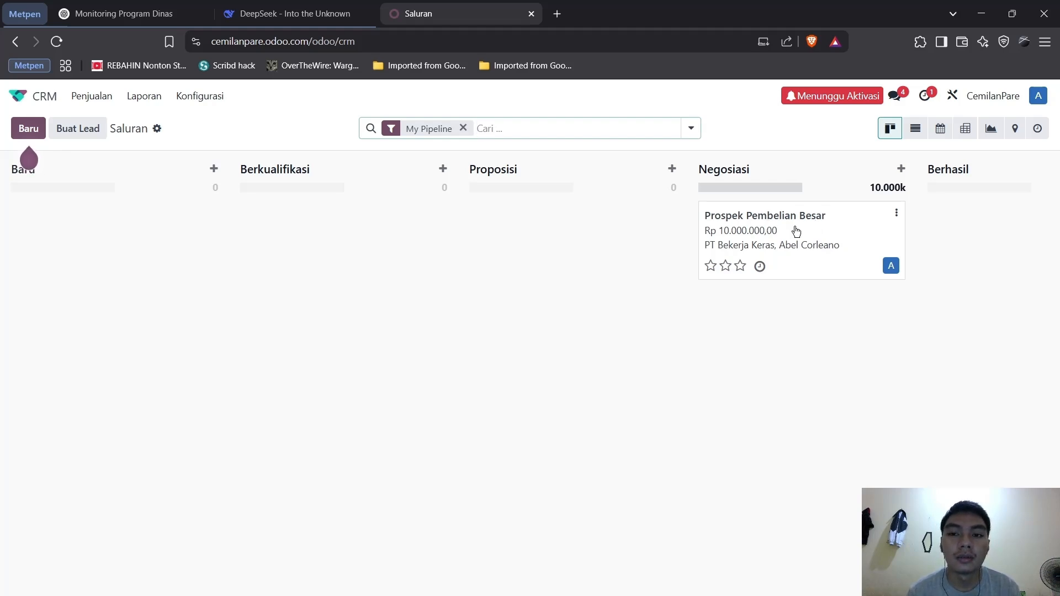
drag(794, 231, 348, 235)
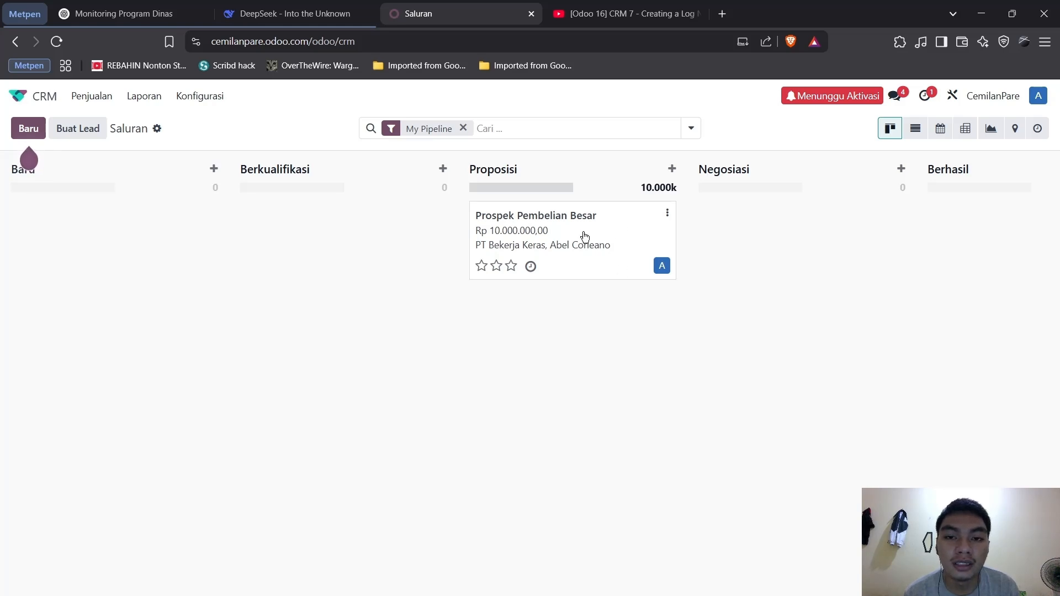
Step: Move the Prospek Pembelian Besar card from Proposisi to Negosiasi, open it and review its activity log
drag(584, 237, 807, 238)
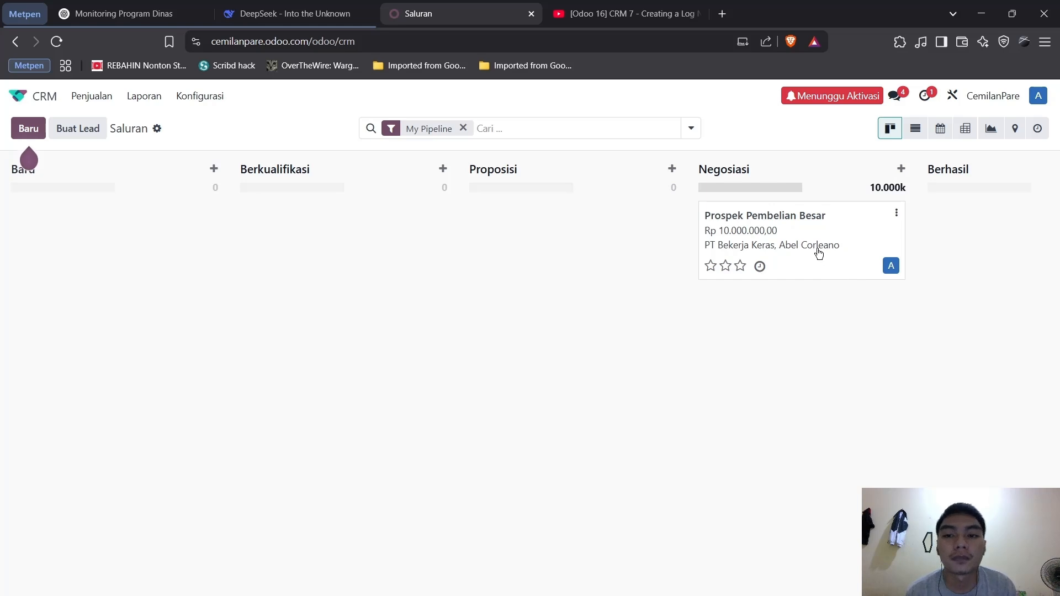
click(806, 238)
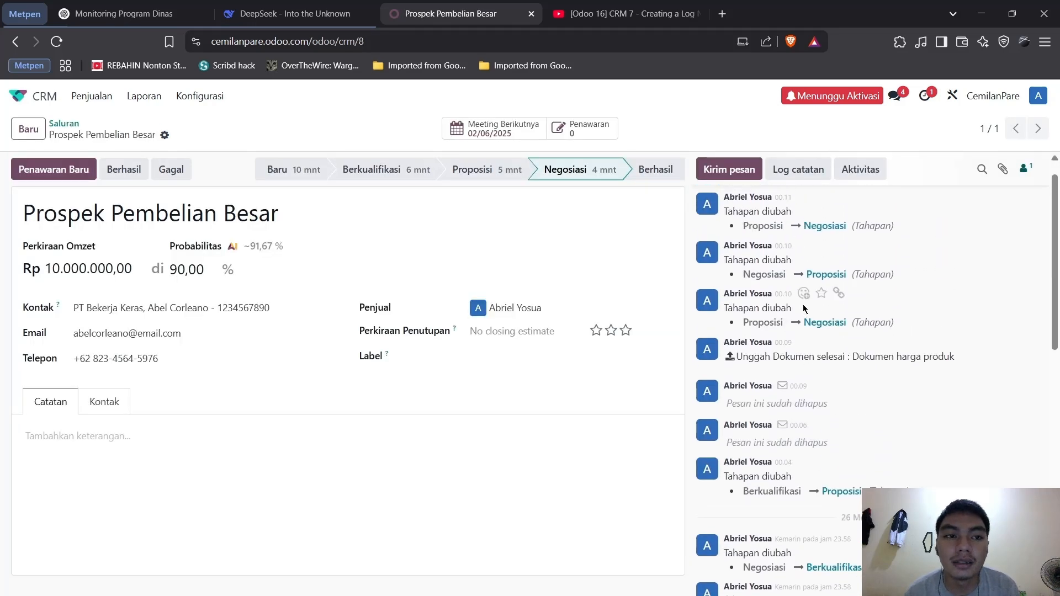
scroll(803, 304, down, 1)
scroll(803, 303, up, 2)
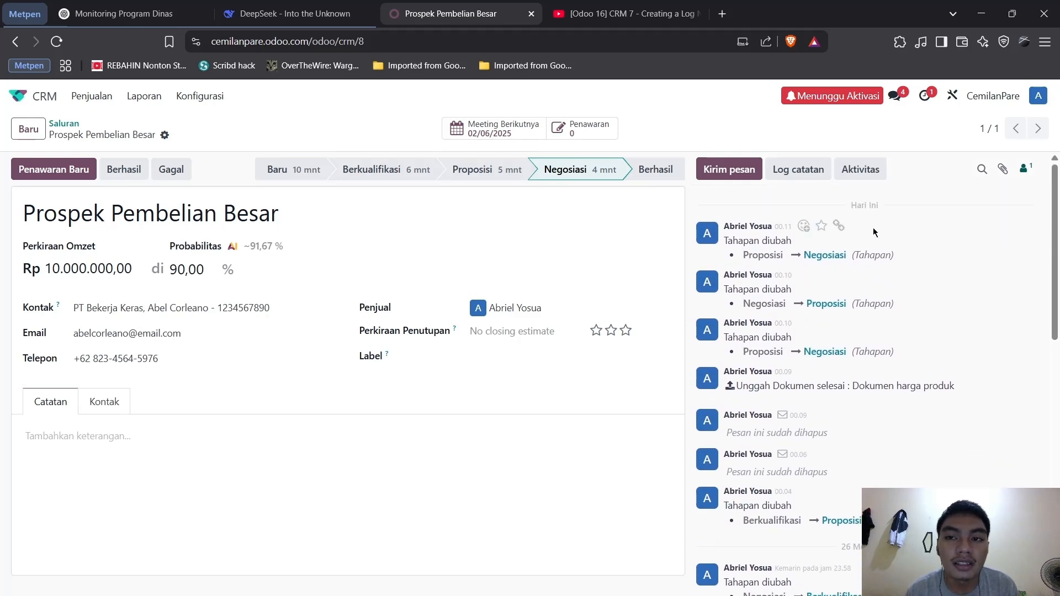
Step: Schedule an Unggah Dokumen activity titled "Dokumen harga produk" on the Prospek Pembelian Besar opportunity and save it
click(865, 170)
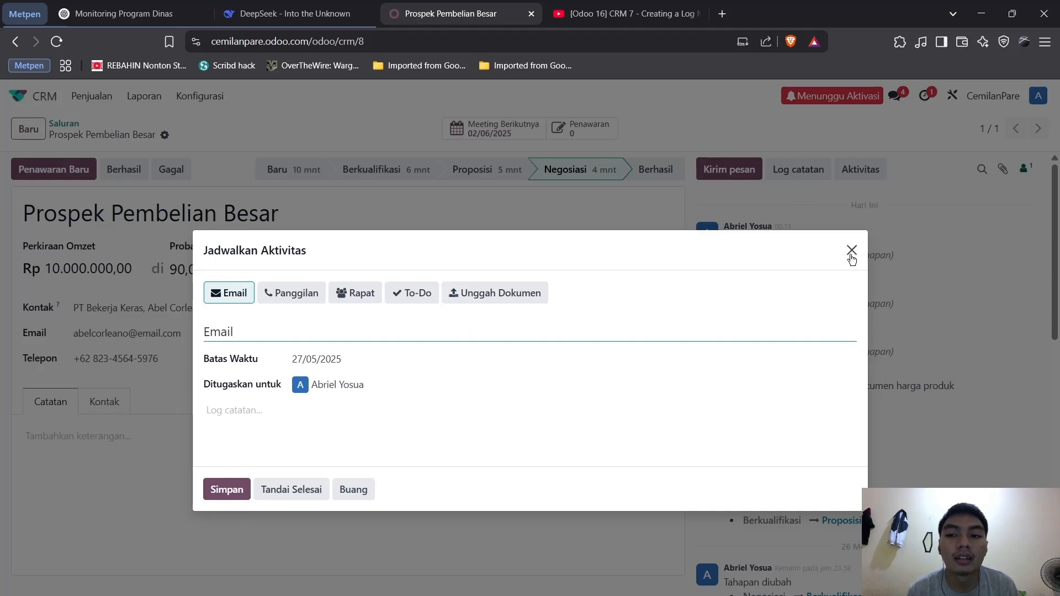
click(851, 252)
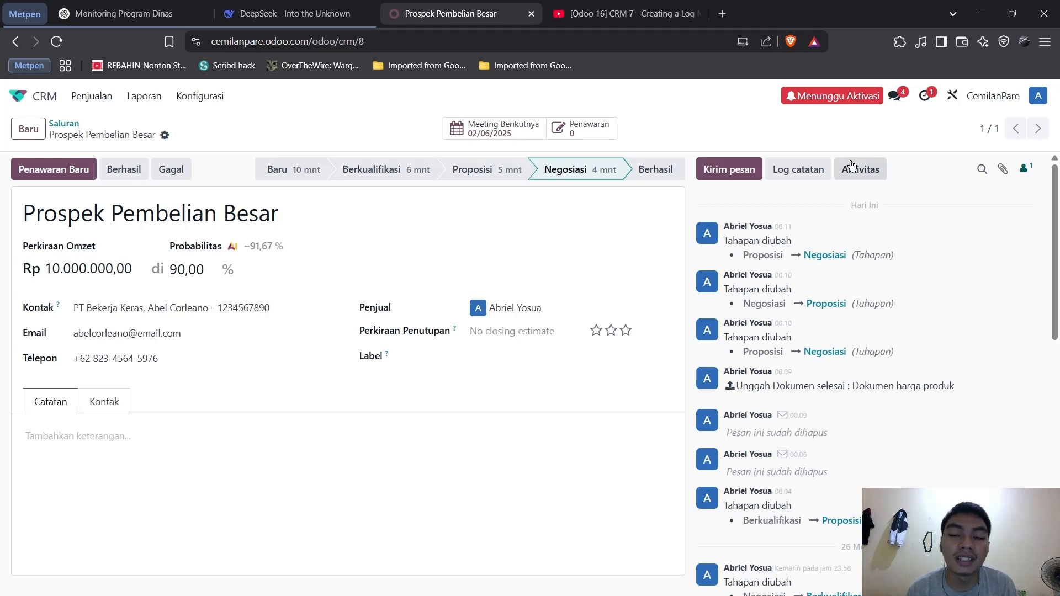
click(864, 173)
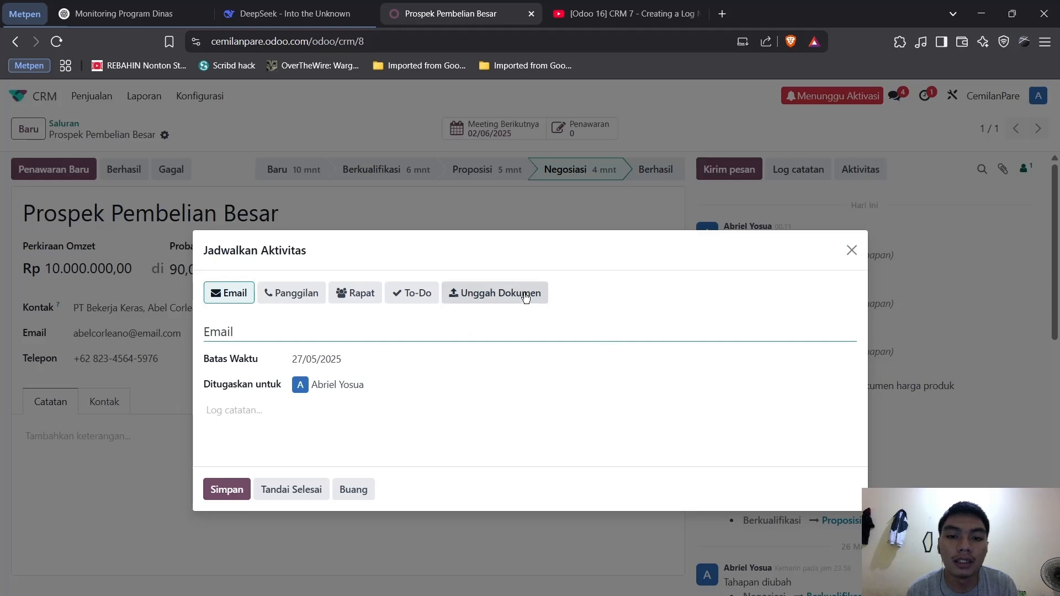
click(522, 293)
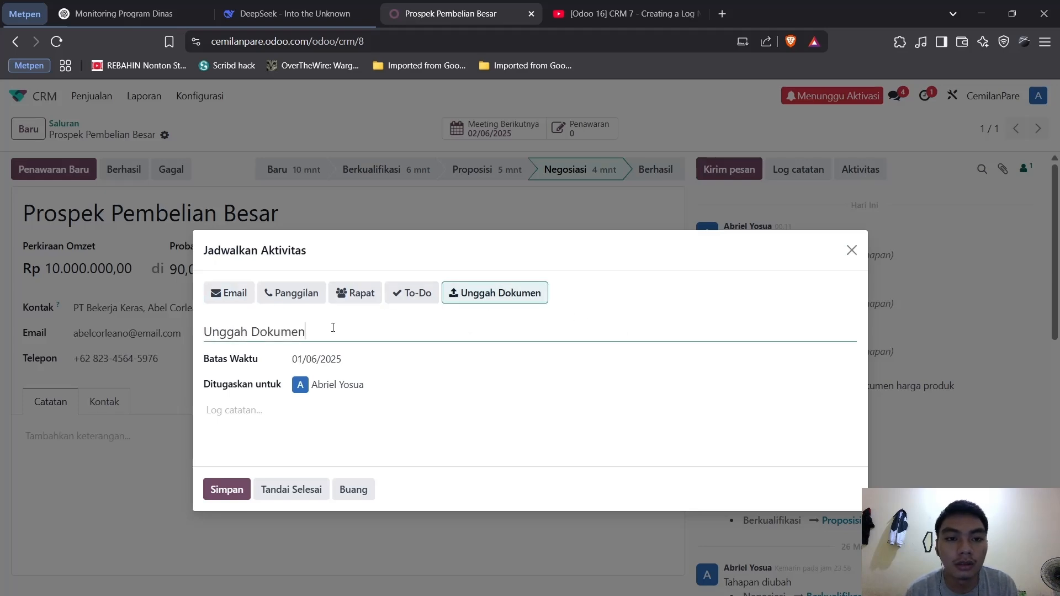
drag(331, 331, 133, 335)
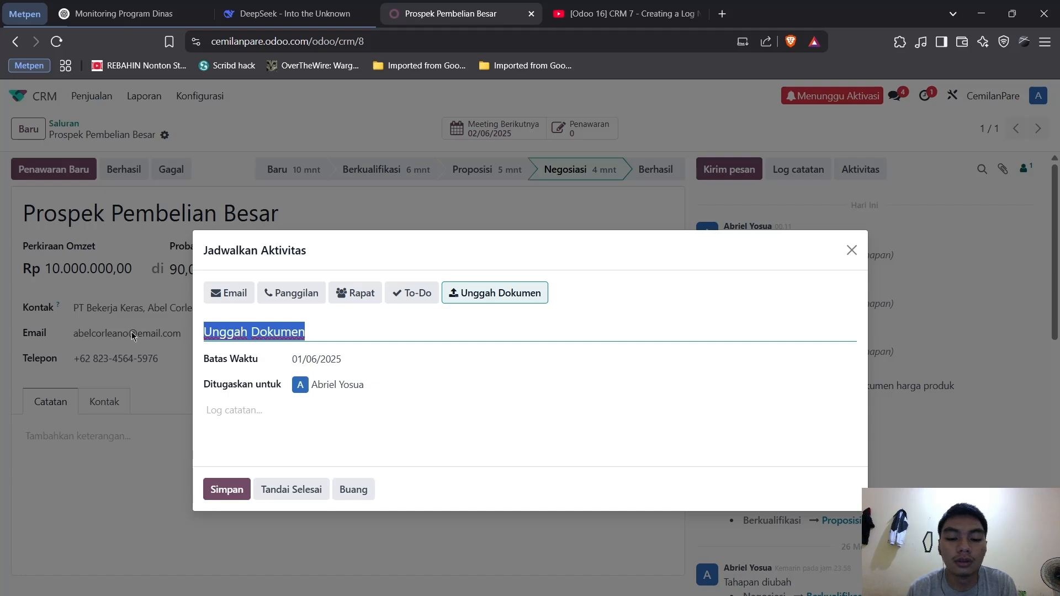
text(Dokum)
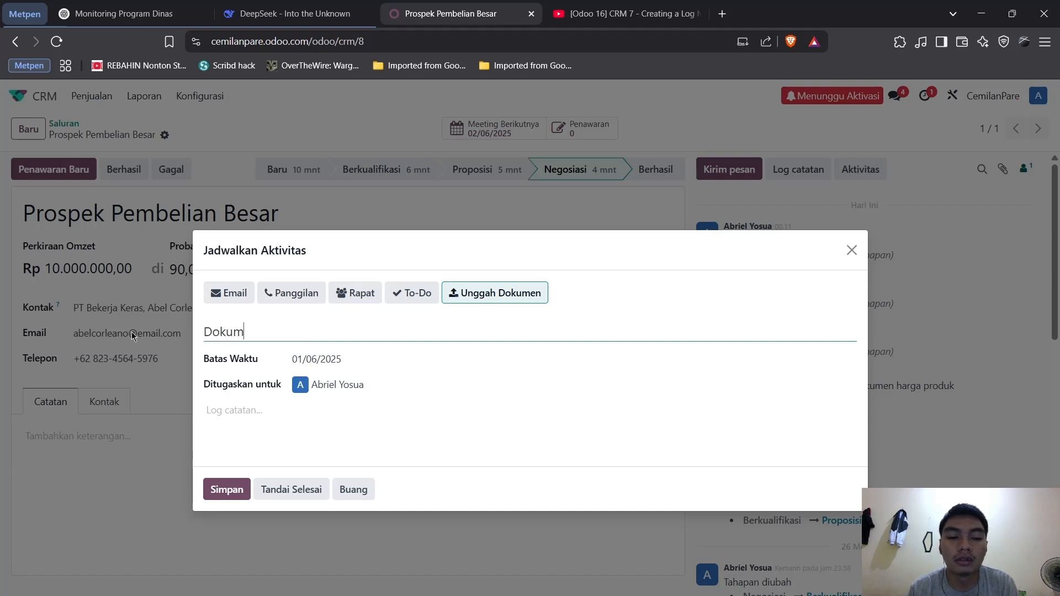
text(en harga )
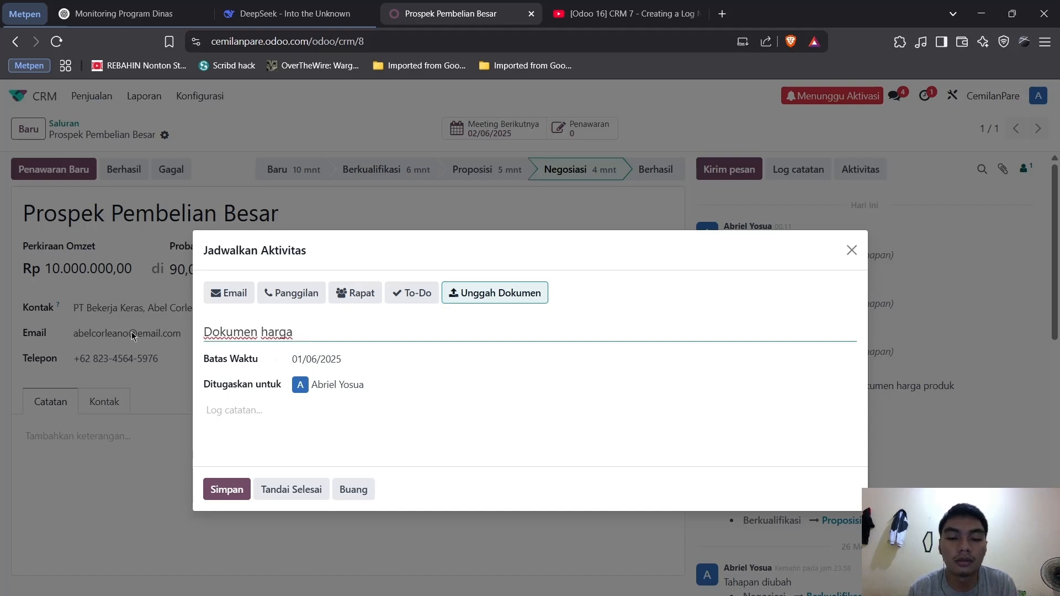
text(produk)
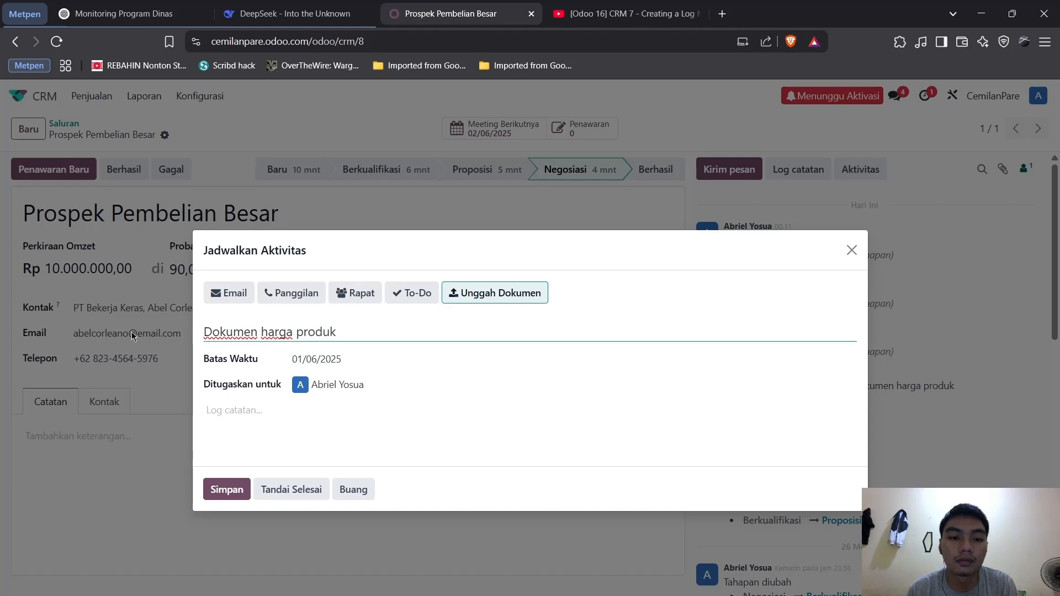
click(225, 490)
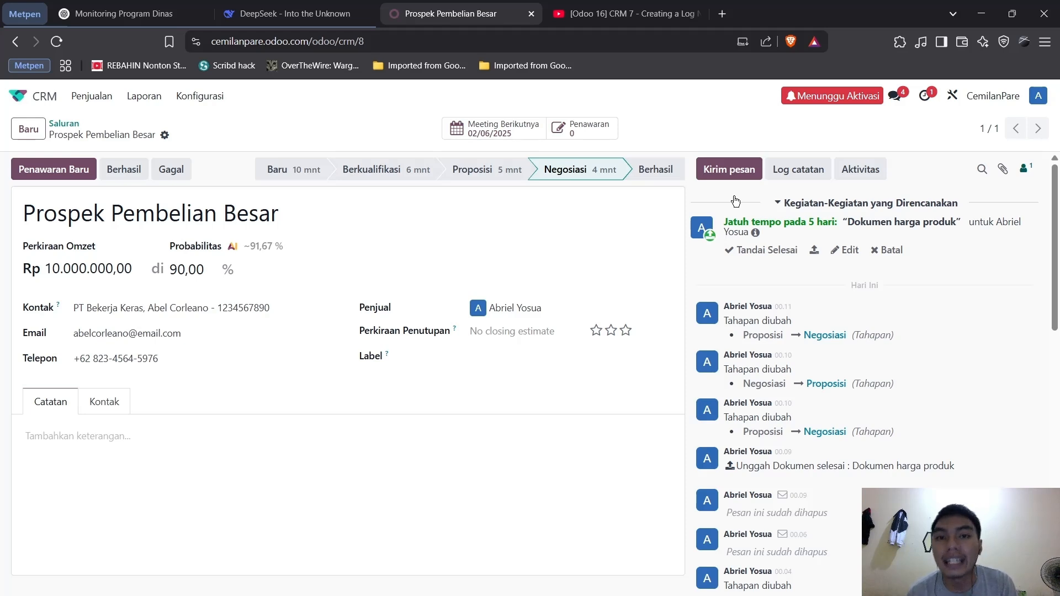
Step: Log an internal note mentioning the CemilanPare colleague with the text "Tolong bantu saya diskusi terkait harga produk dengan client"
click(806, 177)
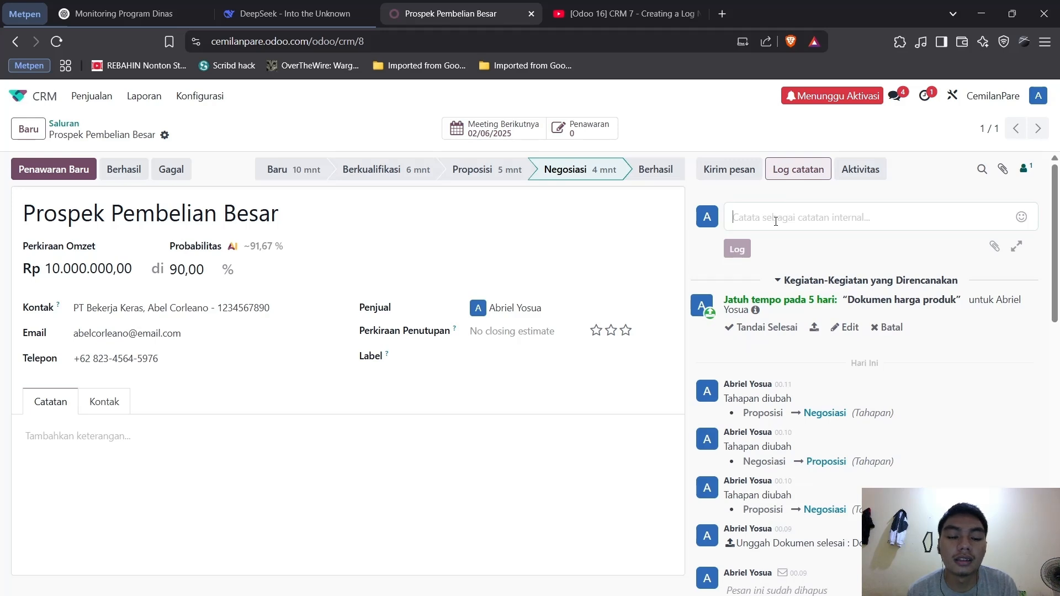
text(@)
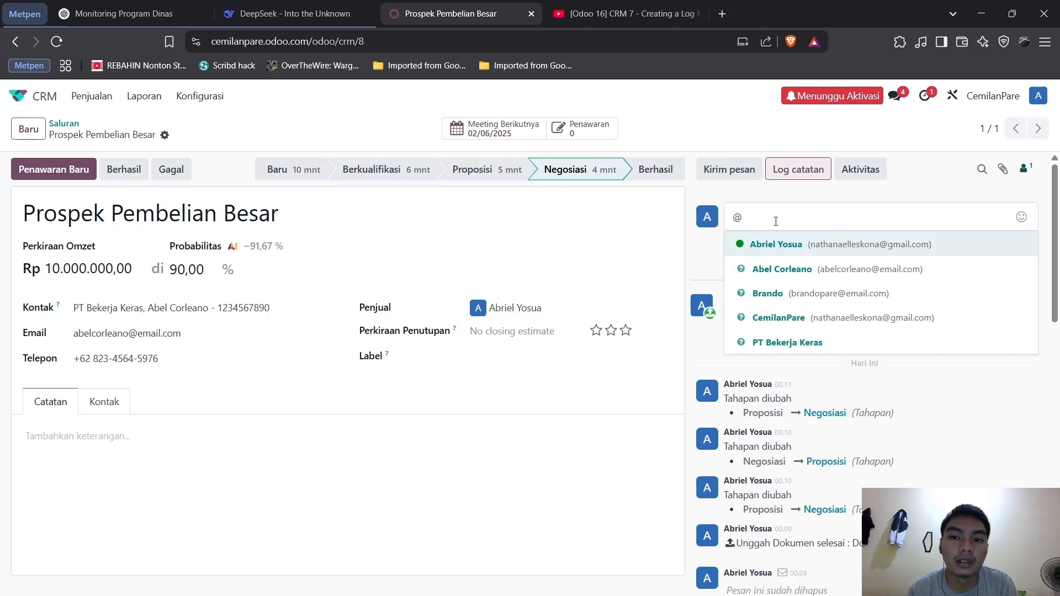
click(770, 295)
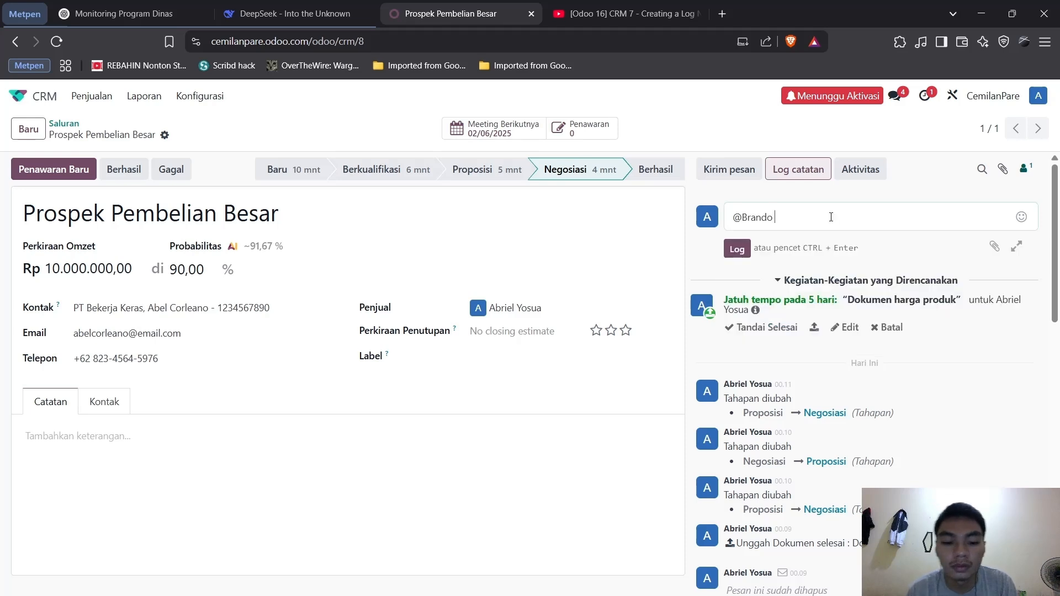
text(Tolon)
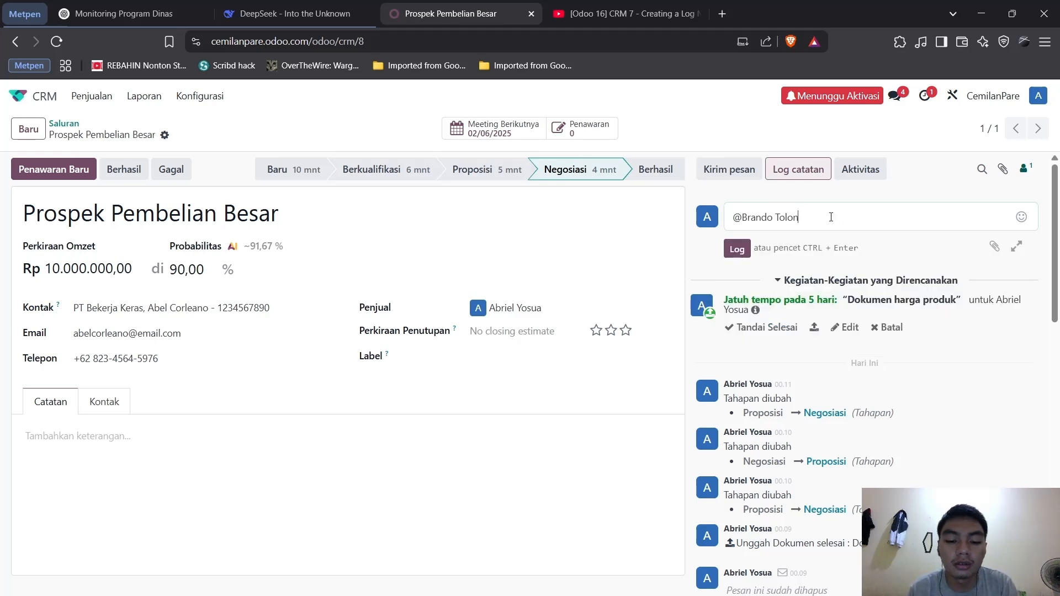
text(g bantu saya)
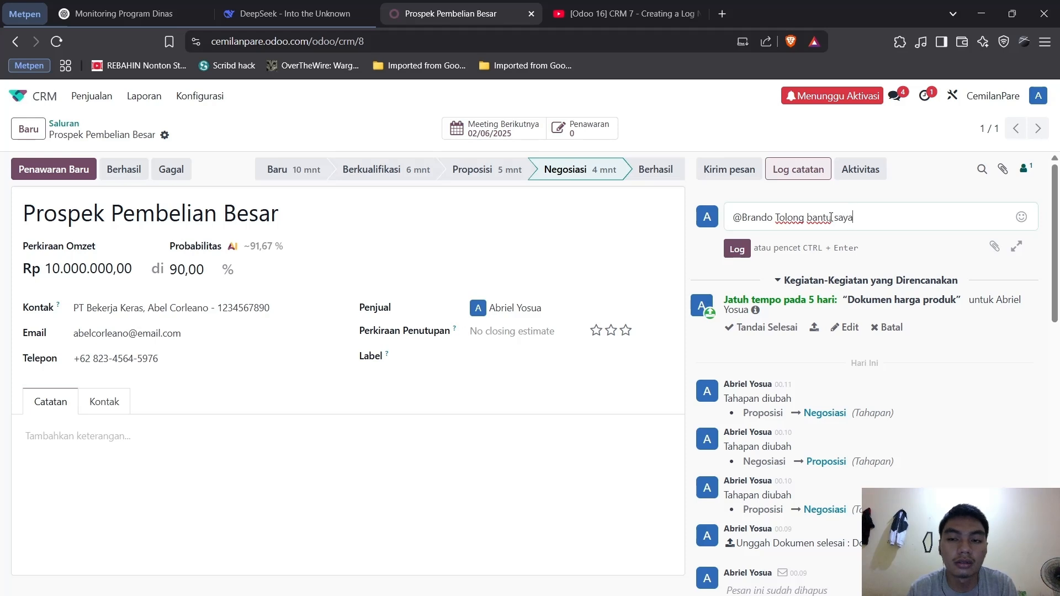
text( dis)
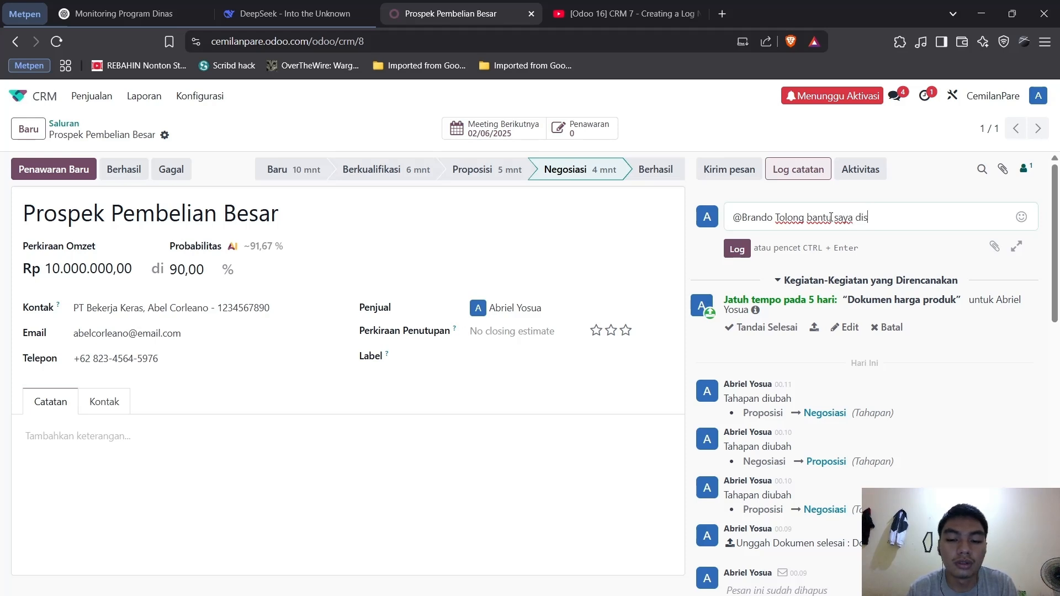
text(kusi te)
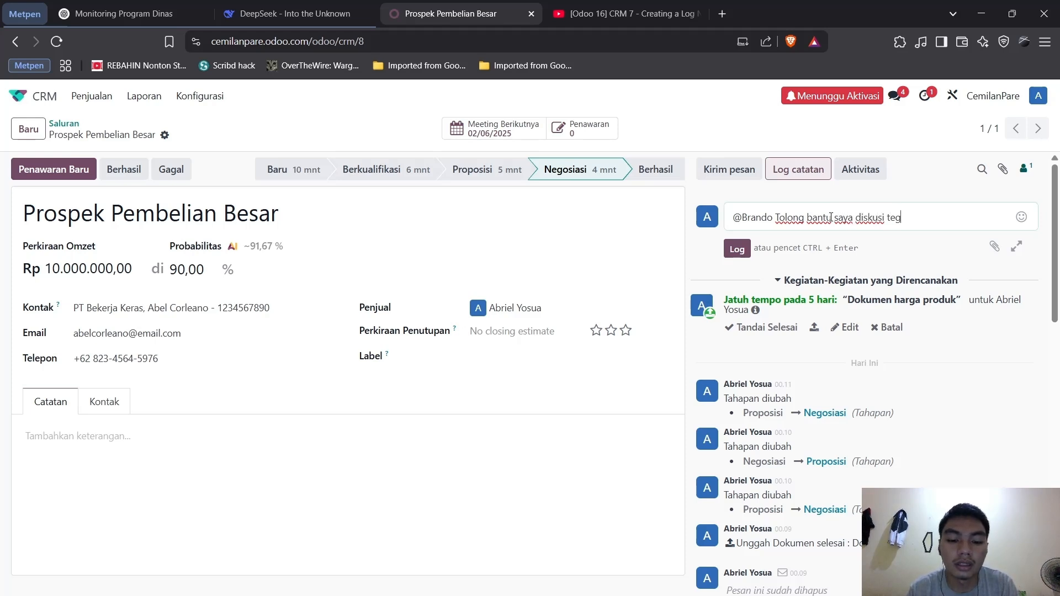
text(rkait h)
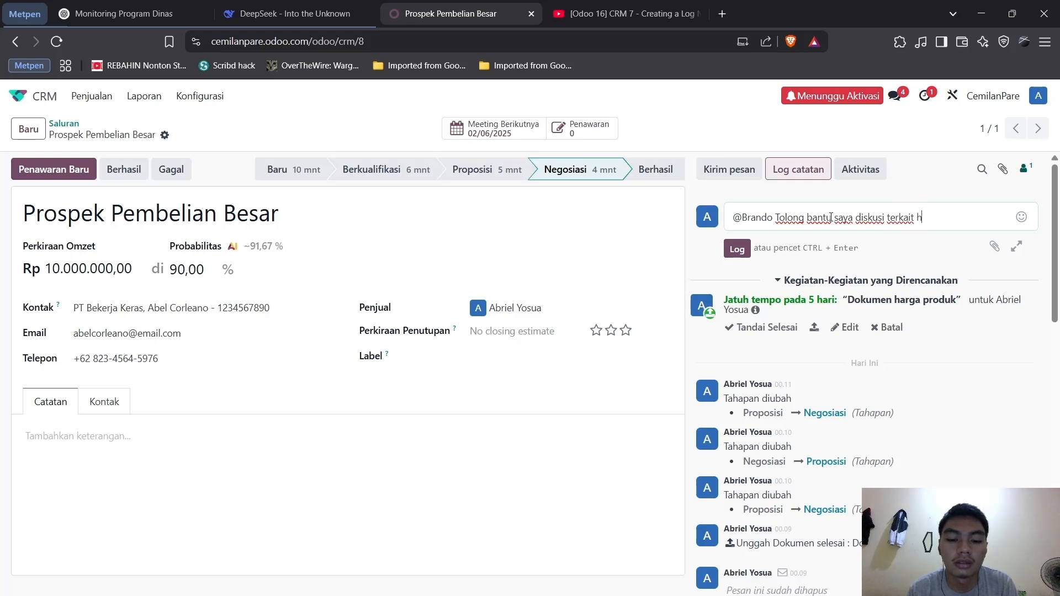
text(arga pro)
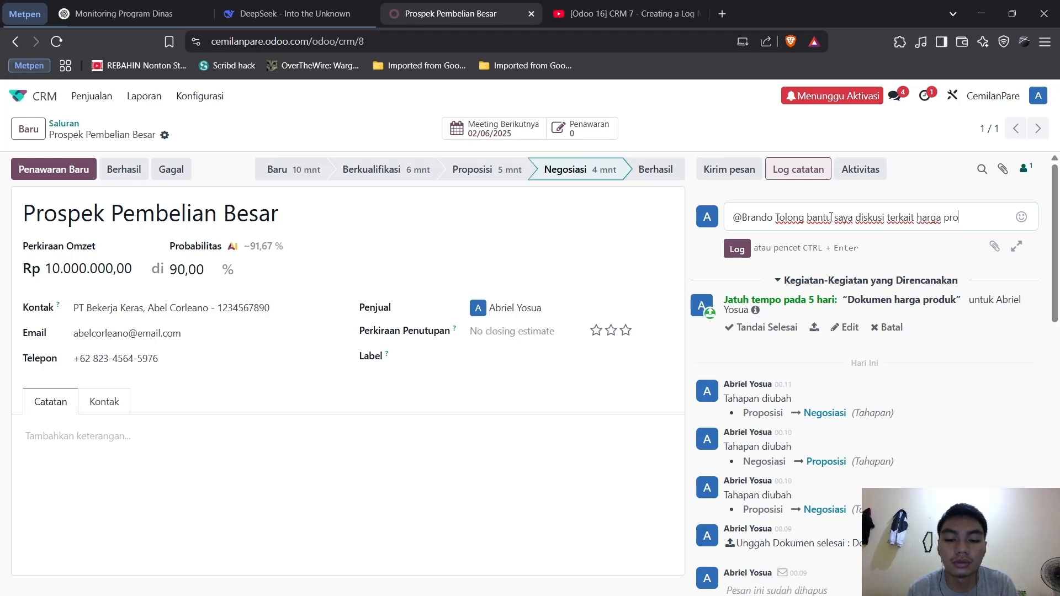
text(duk dengan t)
key(BackSpace)
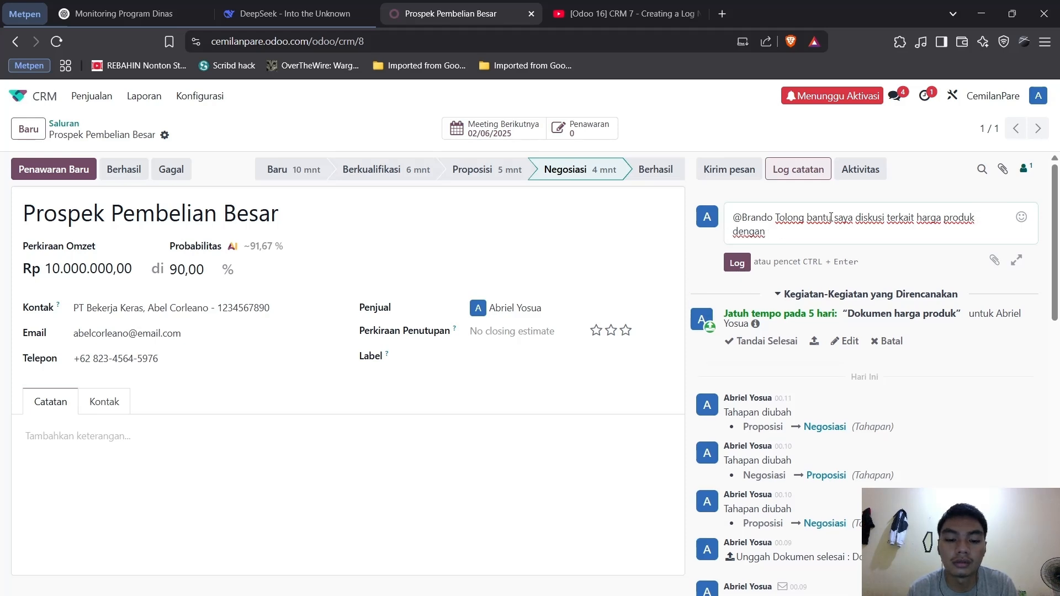
text(client)
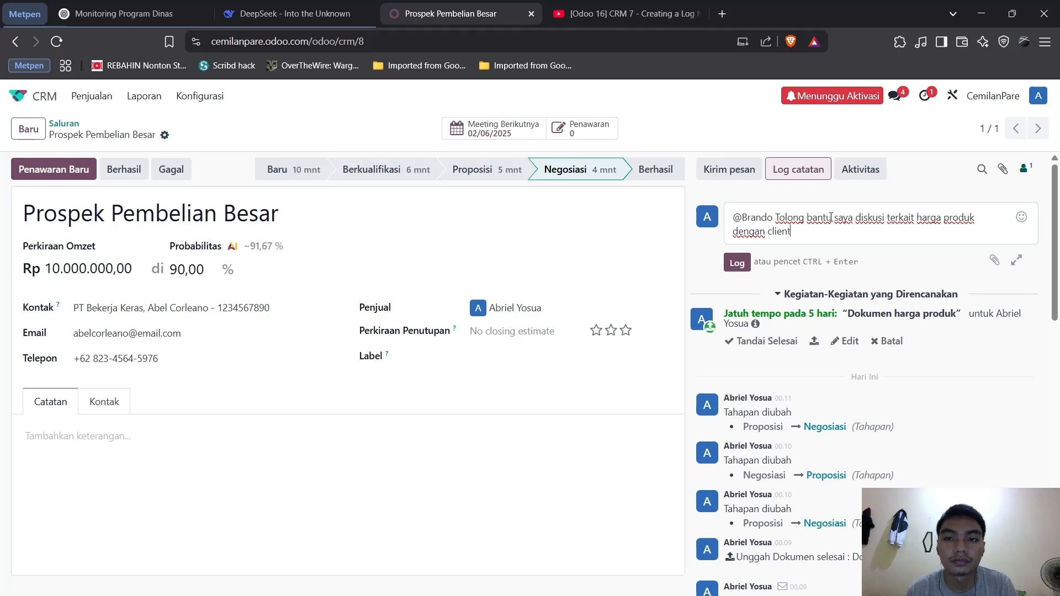
click(740, 270)
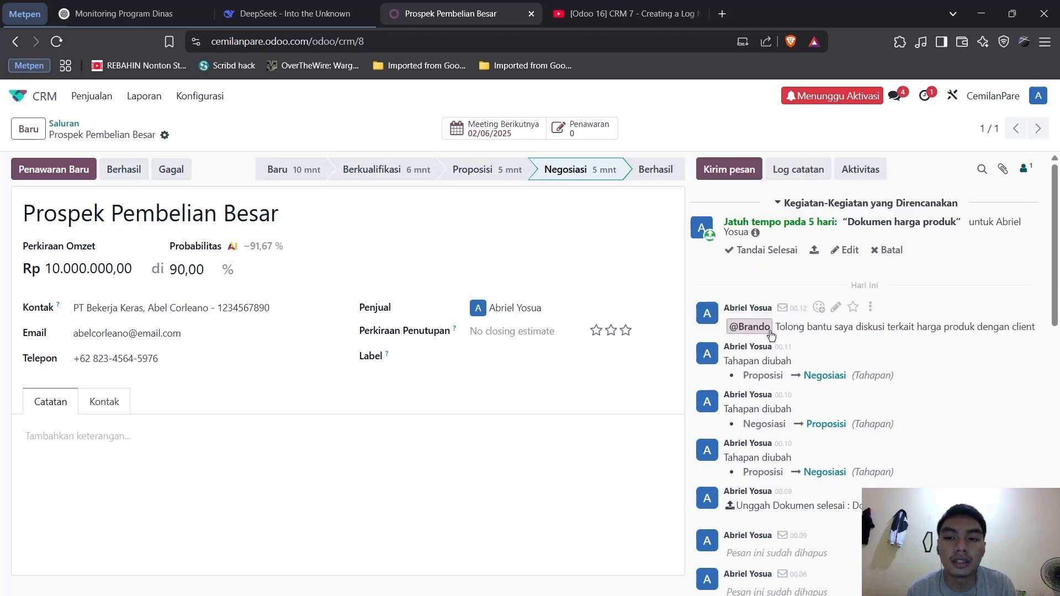
drag(778, 327, 1016, 326)
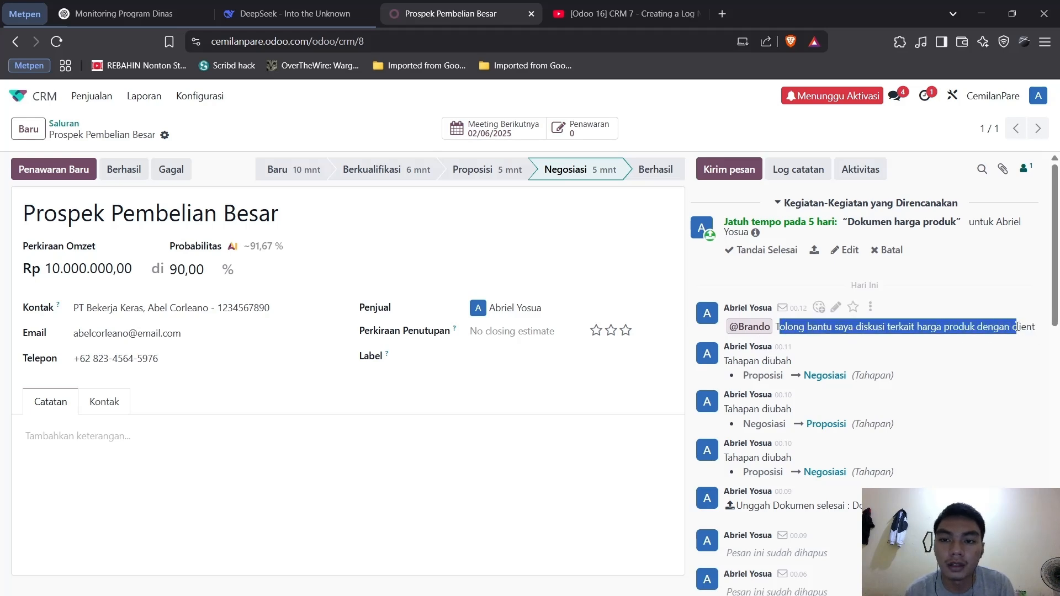
click(777, 326)
drag(776, 326, 1032, 334)
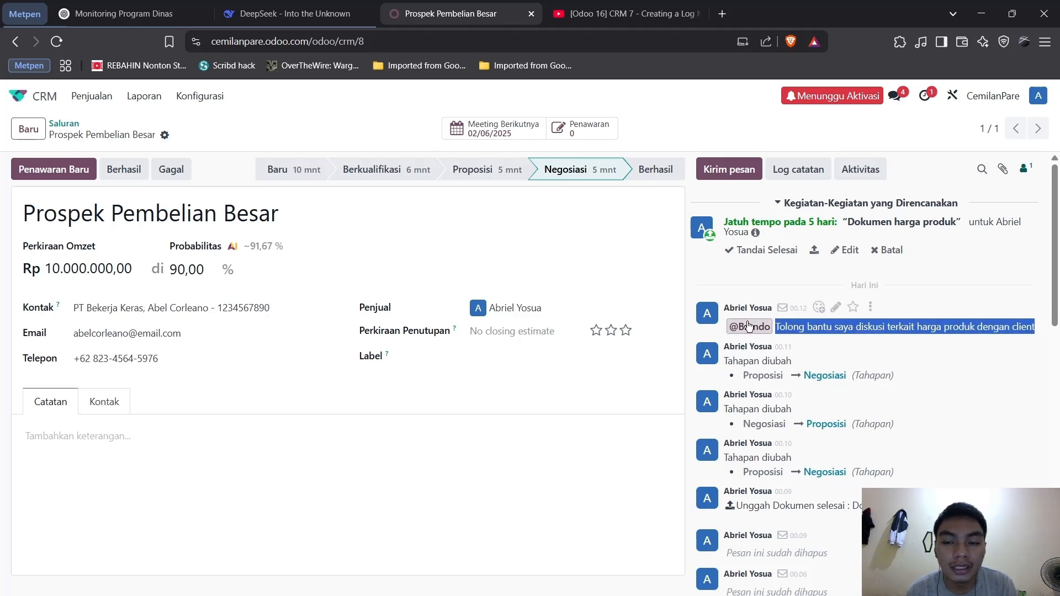
click(917, 283)
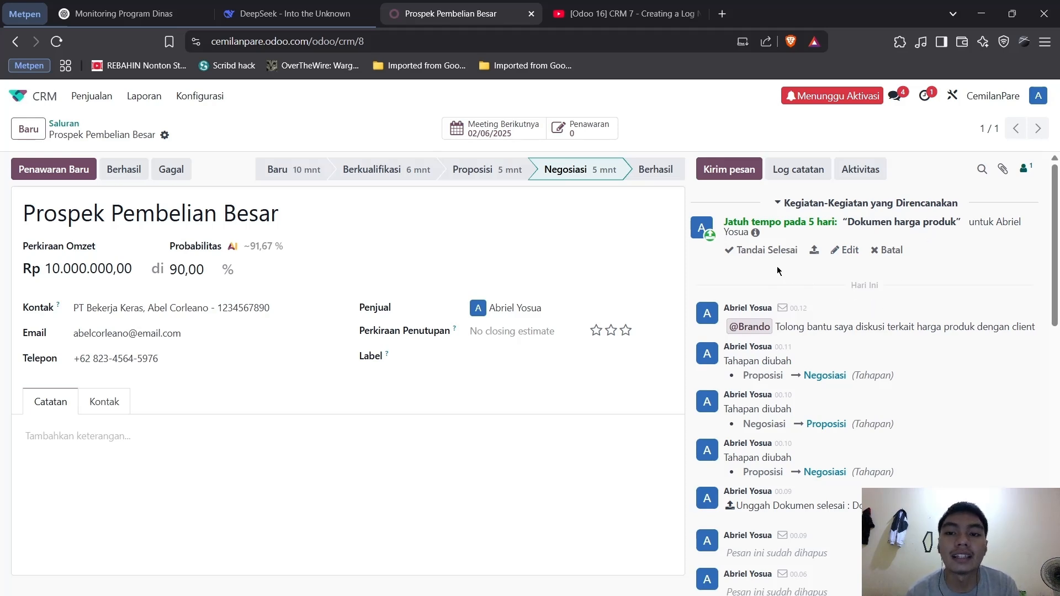
Step: Mark the planned "Dokumen harga produk" activity as done without feedback
click(749, 252)
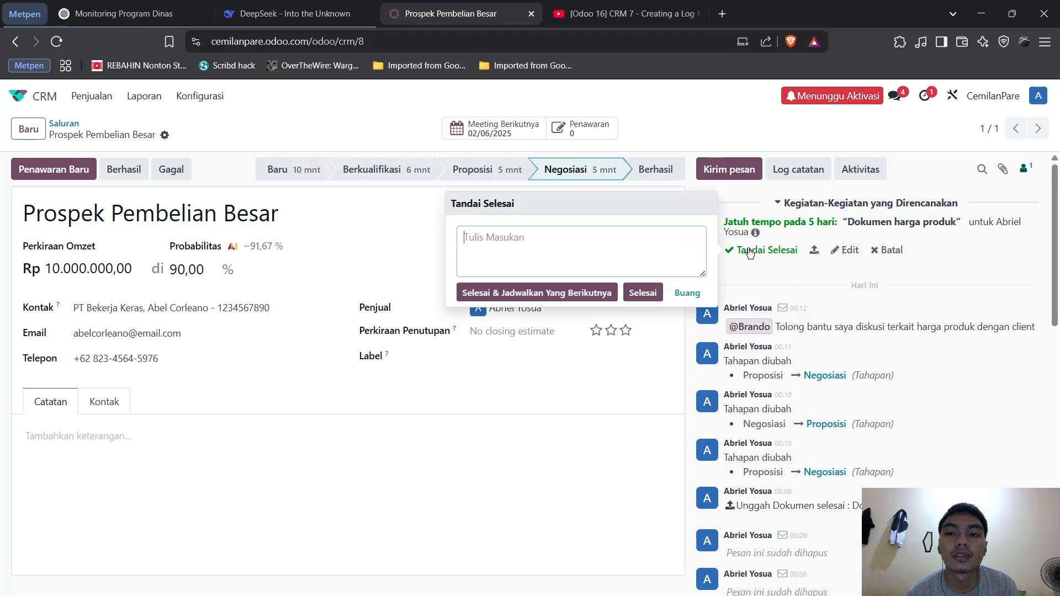
click(652, 295)
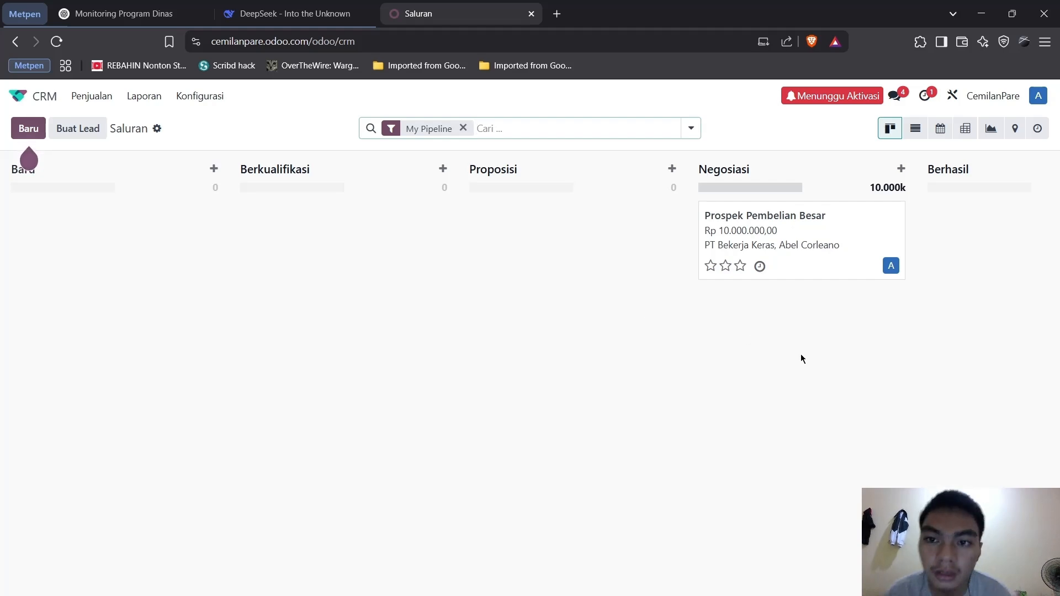
Step: Open the Prospek Pembelian Besar opportunity from the pipeline, start a new quotation from it and check the customer choices
click(800, 241)
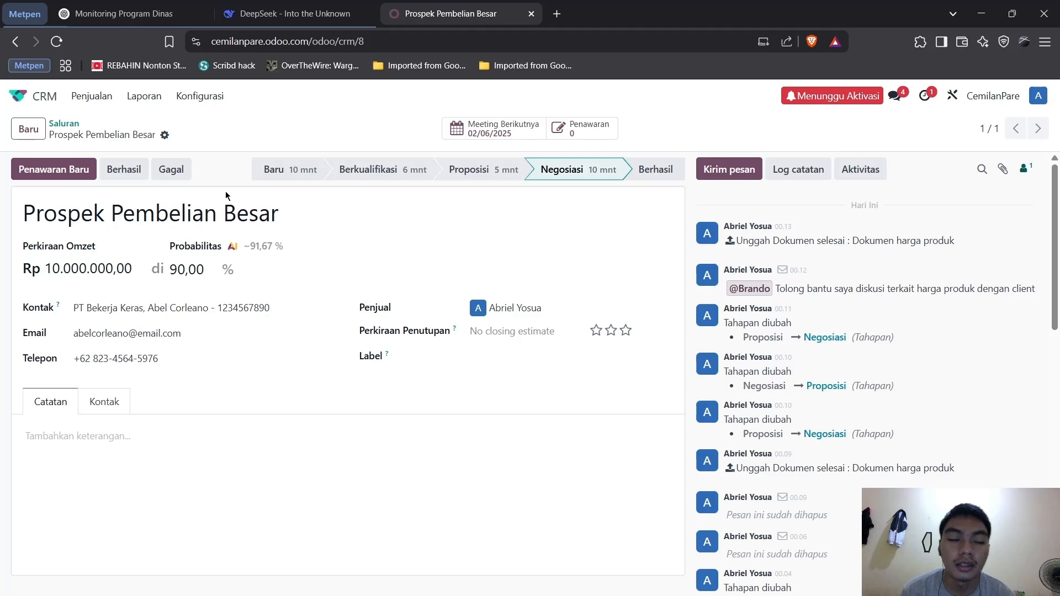
click(69, 177)
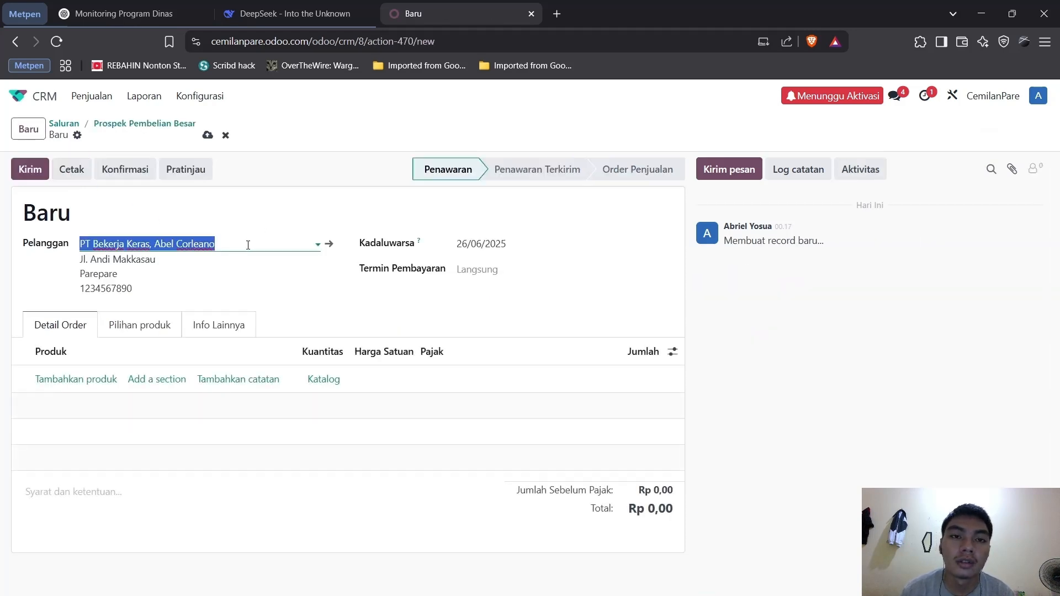
click(301, 274)
click(281, 242)
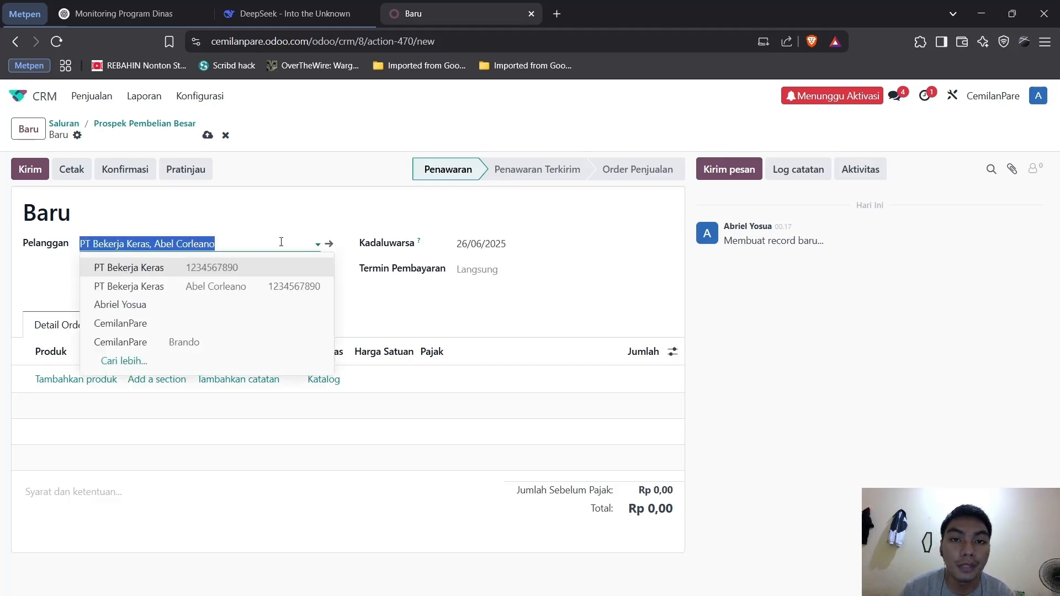
click(359, 290)
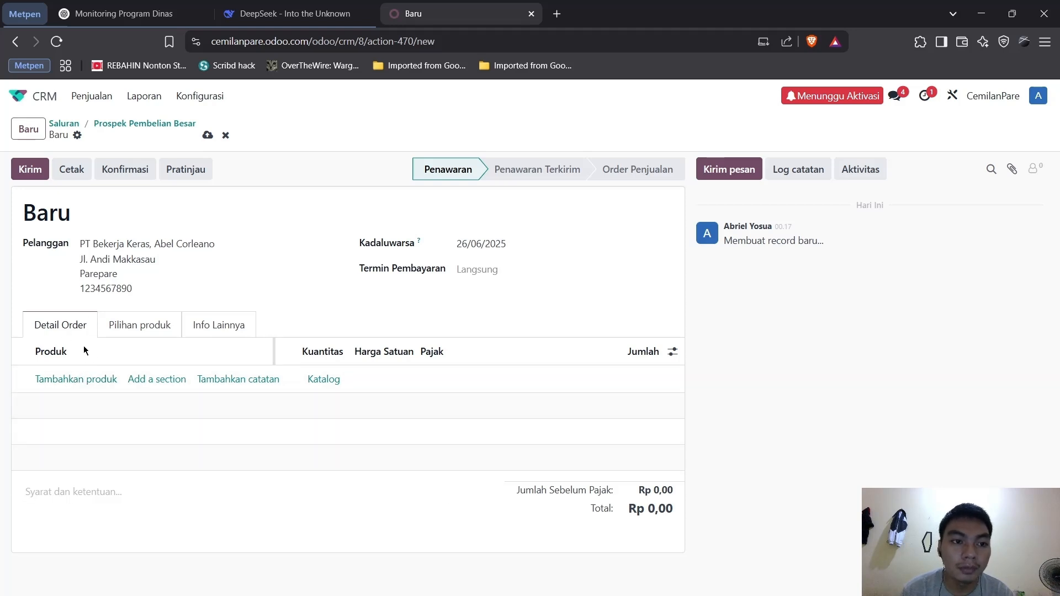
Step: Add the product Roti Mantau to the quotation's order lines with a quantity of 1000
click(95, 381)
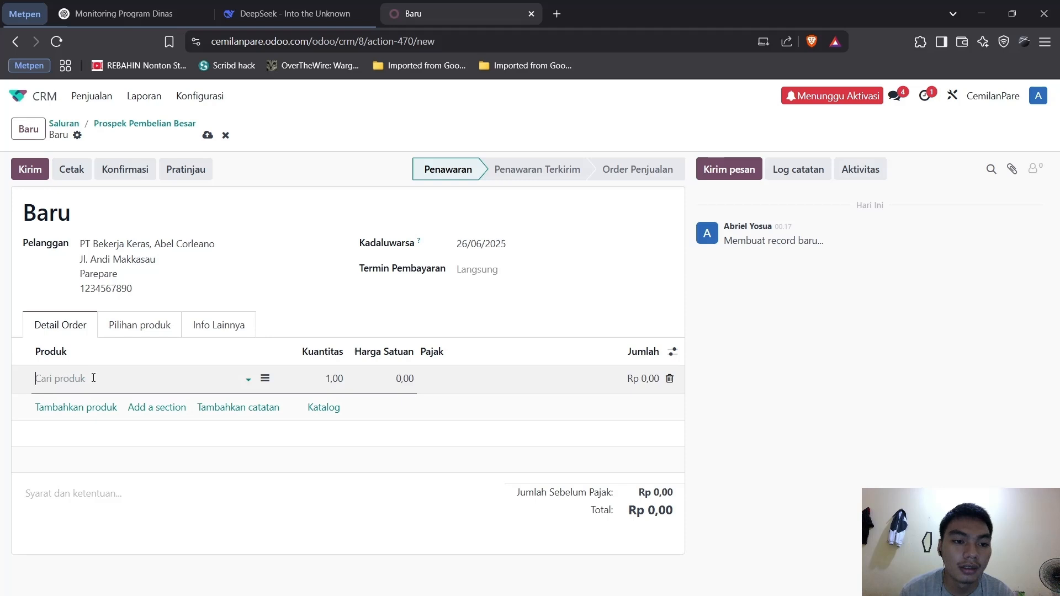
click(245, 376)
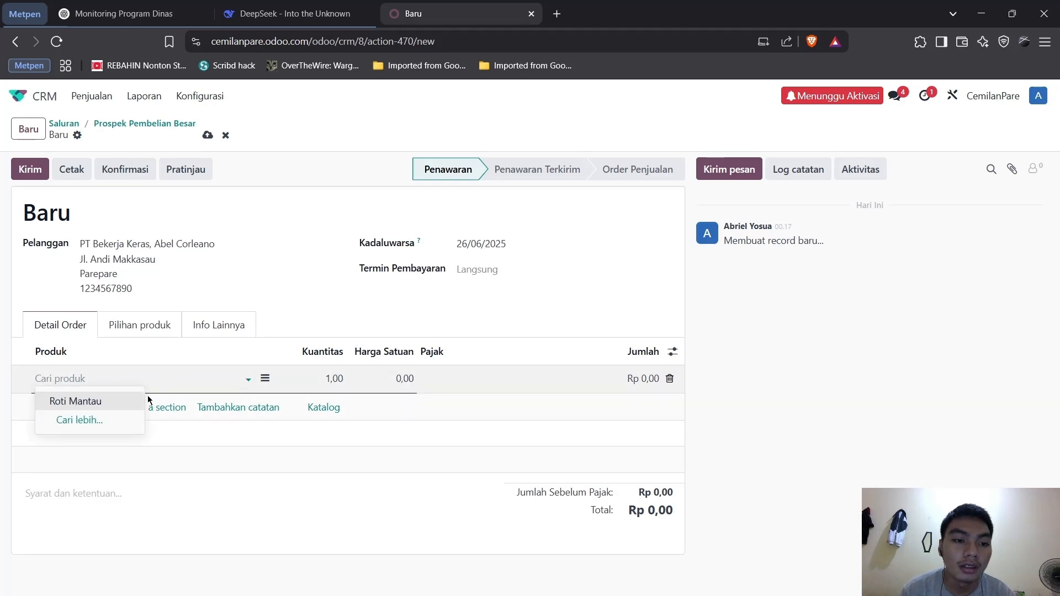
click(102, 401)
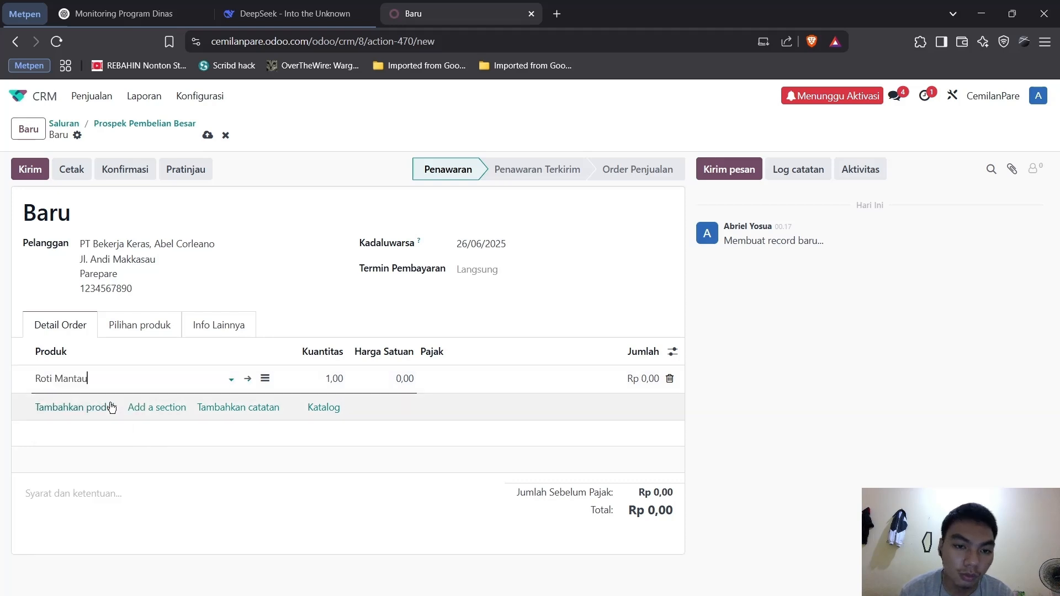
click(331, 380)
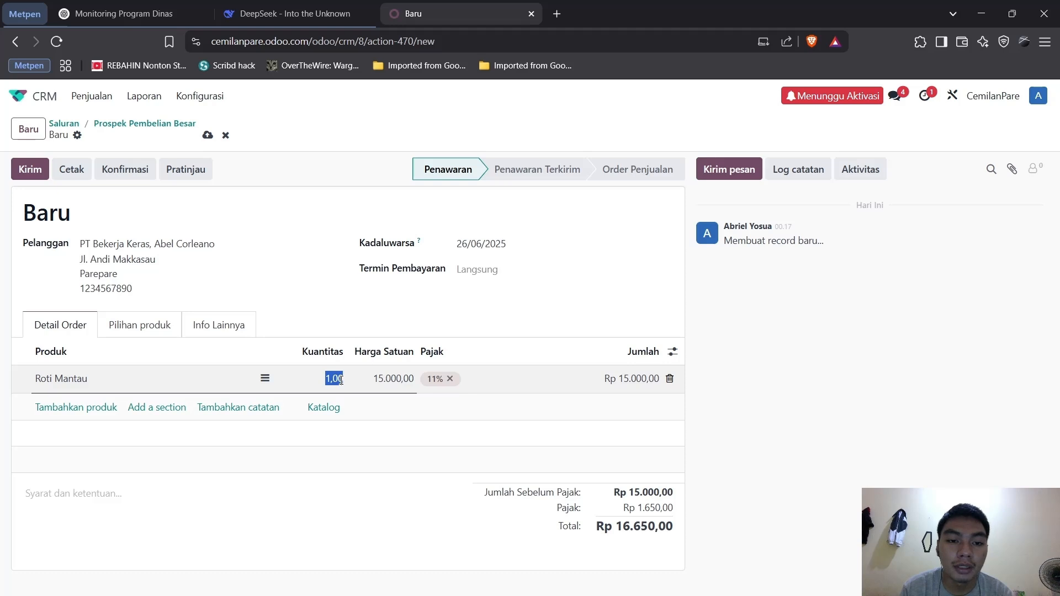
text(1000)
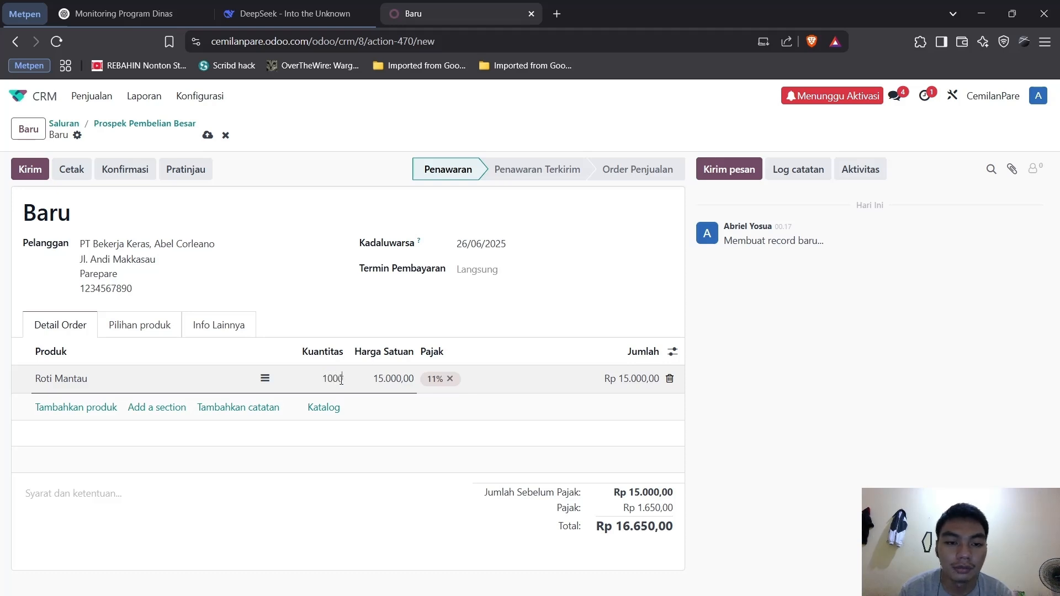
Step: Remove the 11% tax from the Roti Mantau order line, save the quotation and confirm it as a sales order
key(Return)
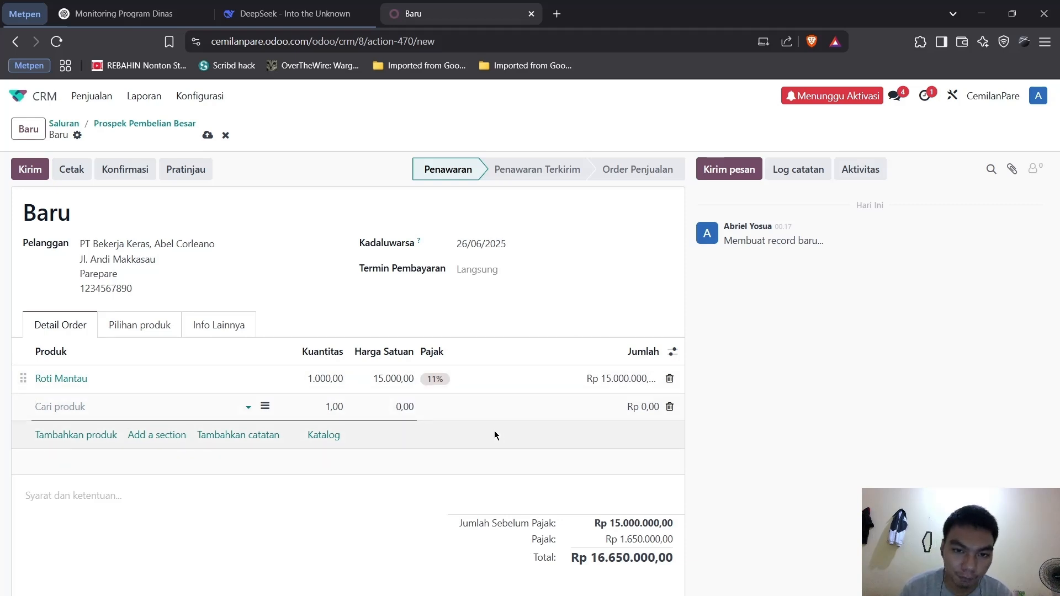
click(439, 385)
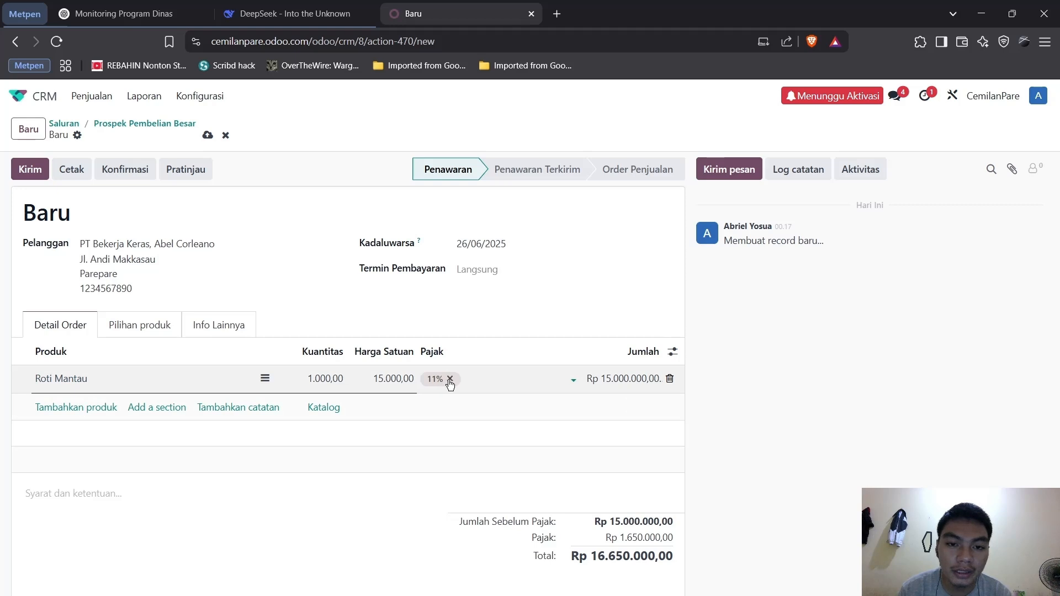
click(447, 379)
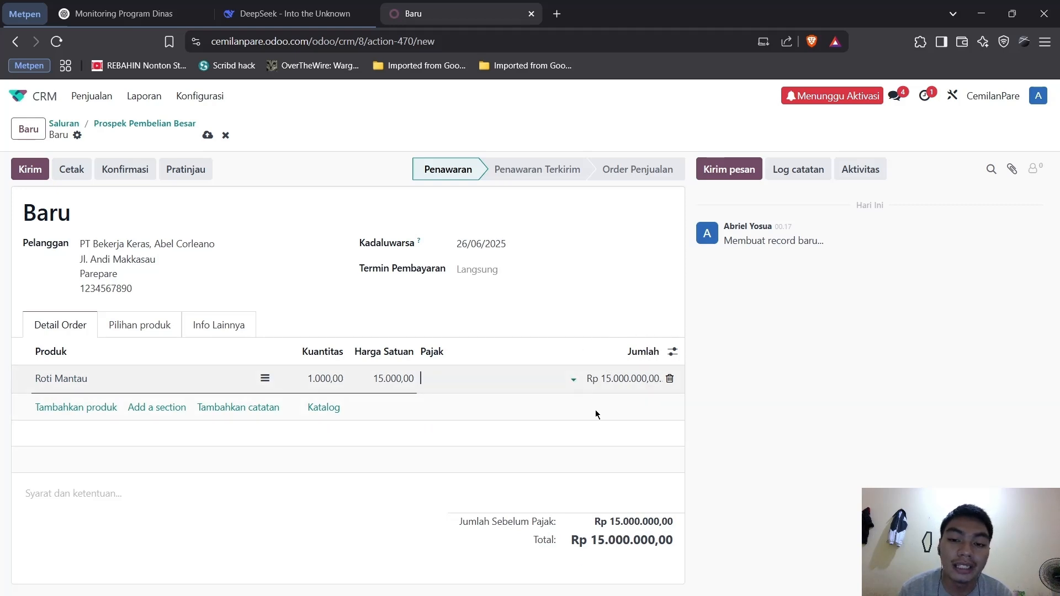
click(610, 423)
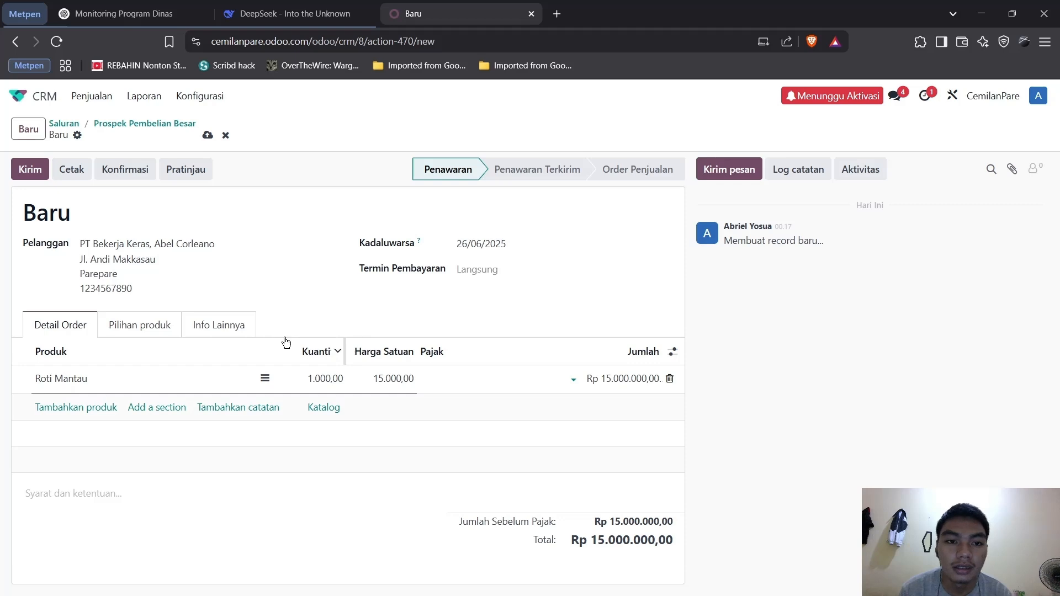
click(208, 135)
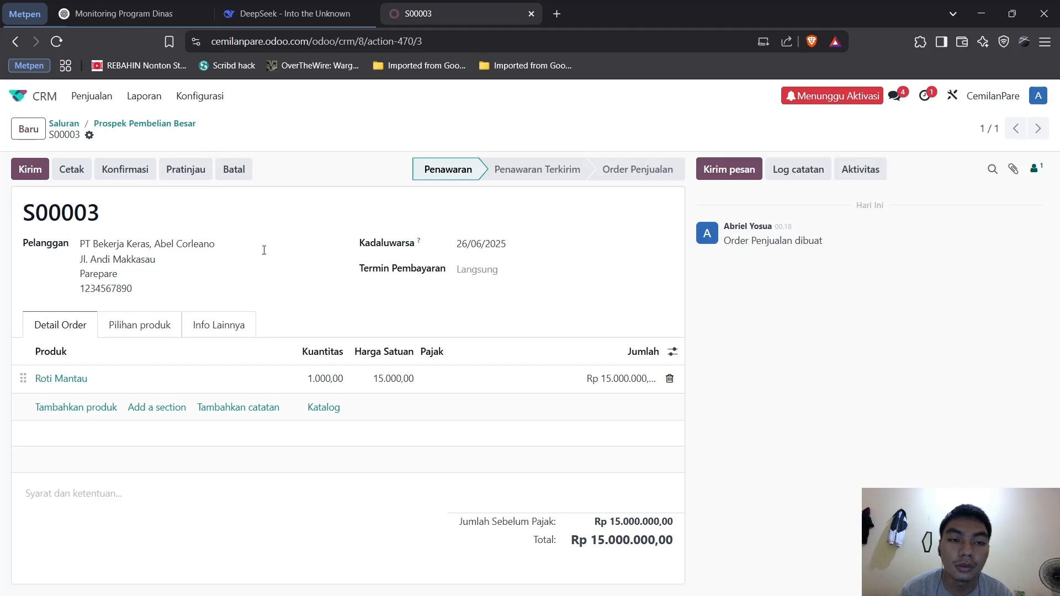
click(119, 173)
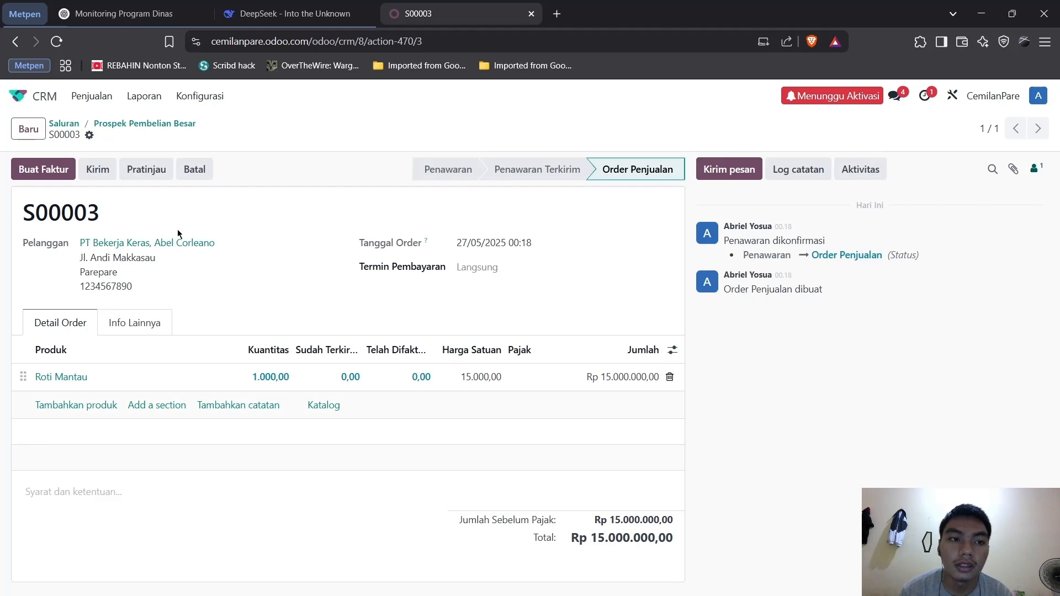
Step: Create a draft invoice from the sales order as a fixed-amount down payment of Rp 15.000.000,00
click(47, 172)
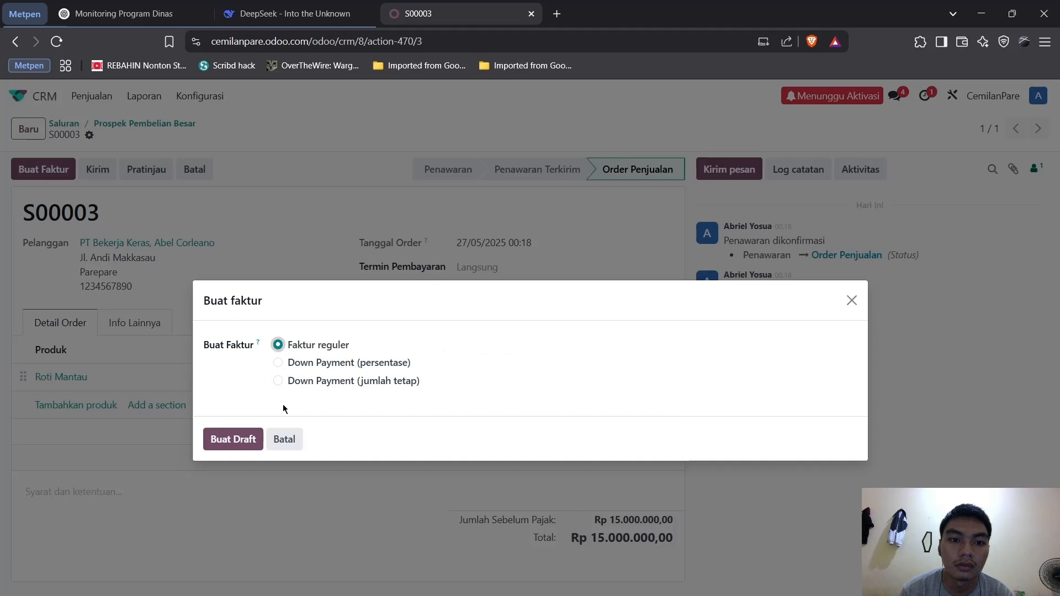
click(278, 381)
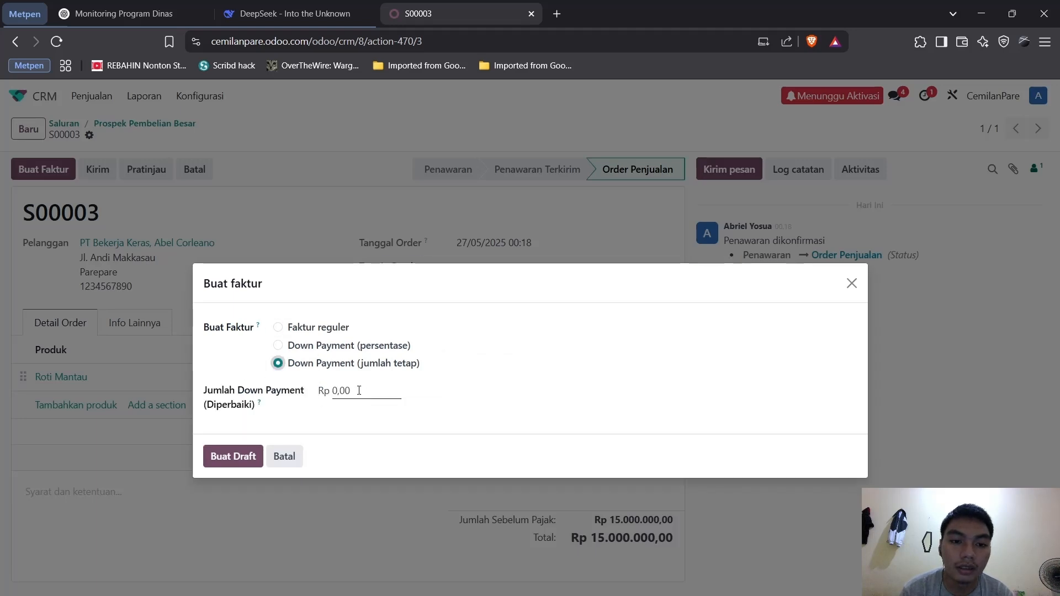
click(359, 390)
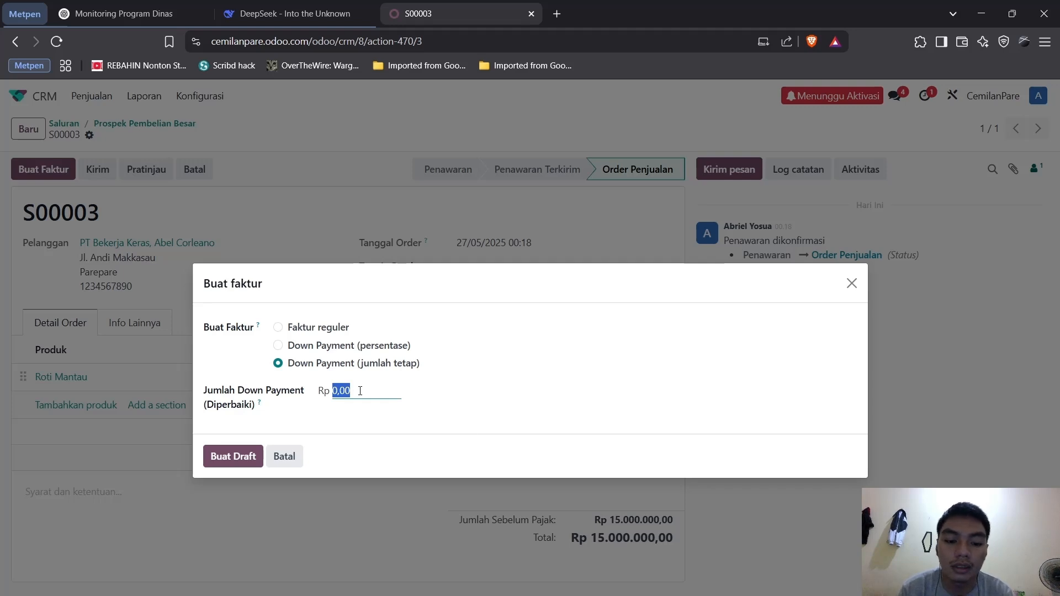
text(1500)
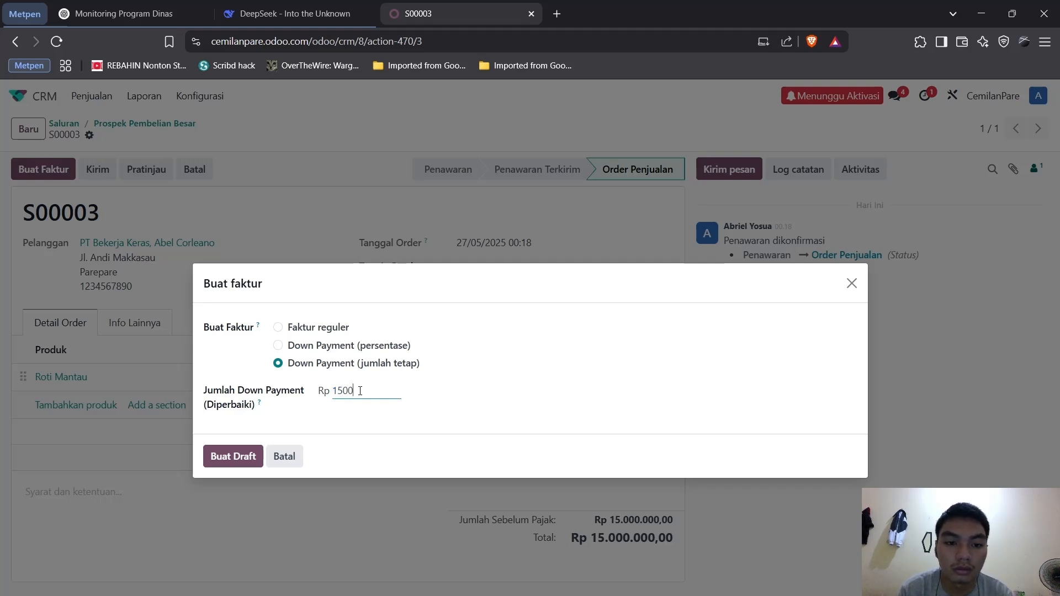
text(0)
text(00)
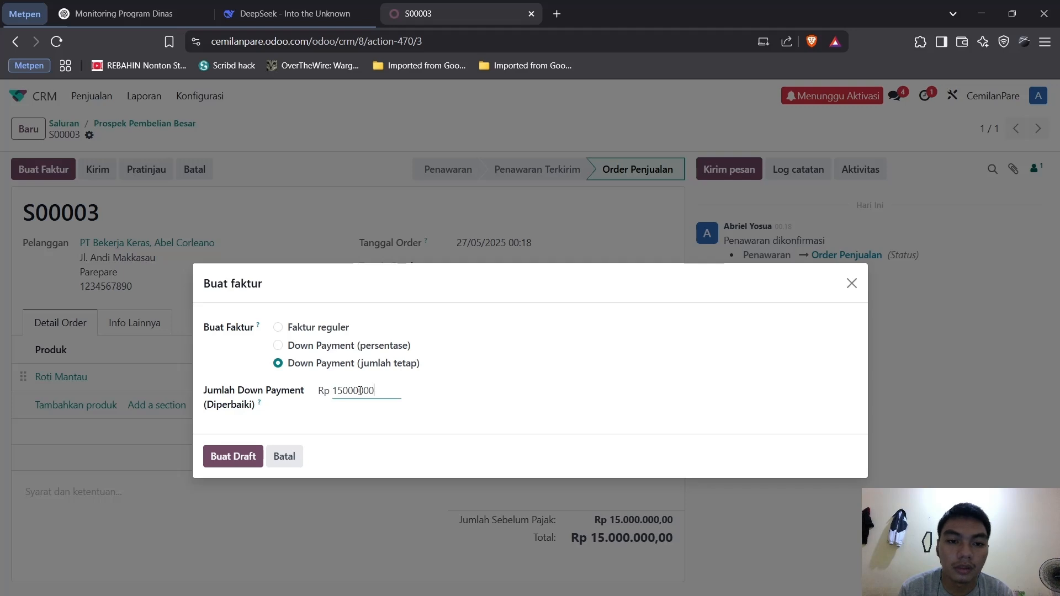
click(535, 382)
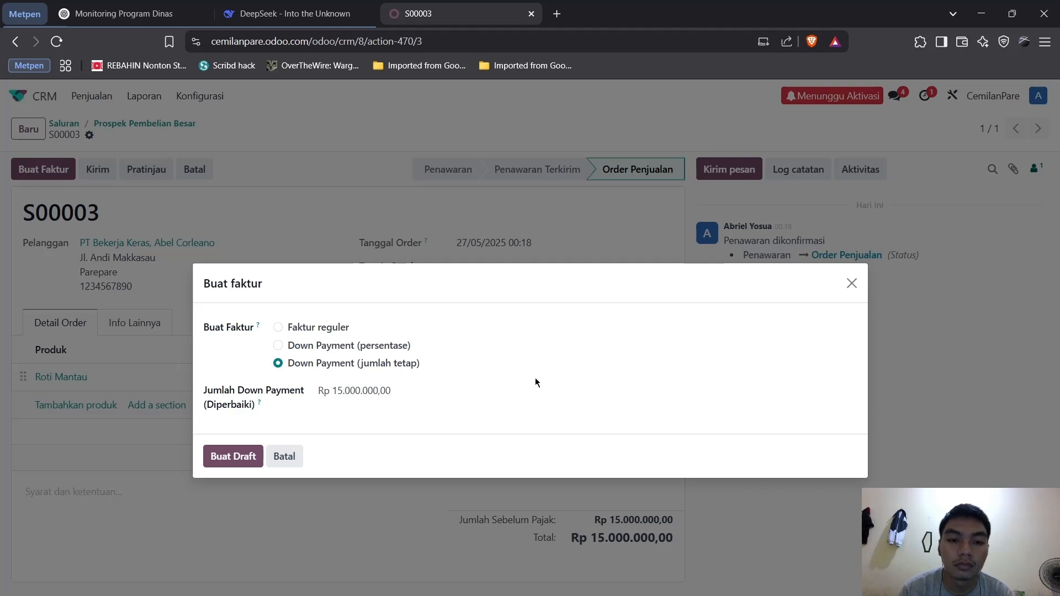
click(245, 464)
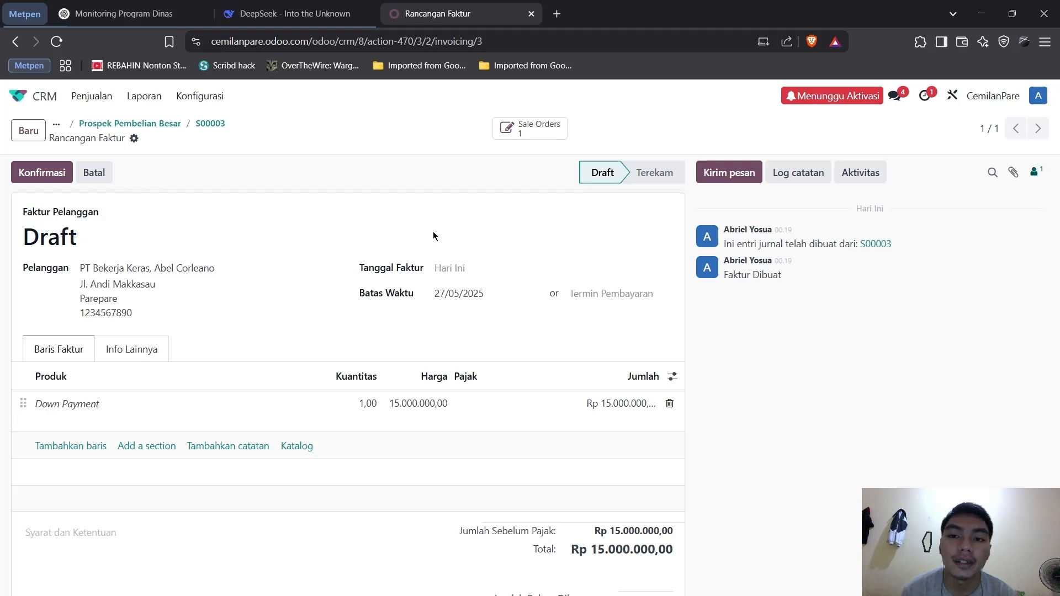
Step: Confirm the down payment invoice and register its full payment through the Bank journal with the Manual Payment method
click(54, 176)
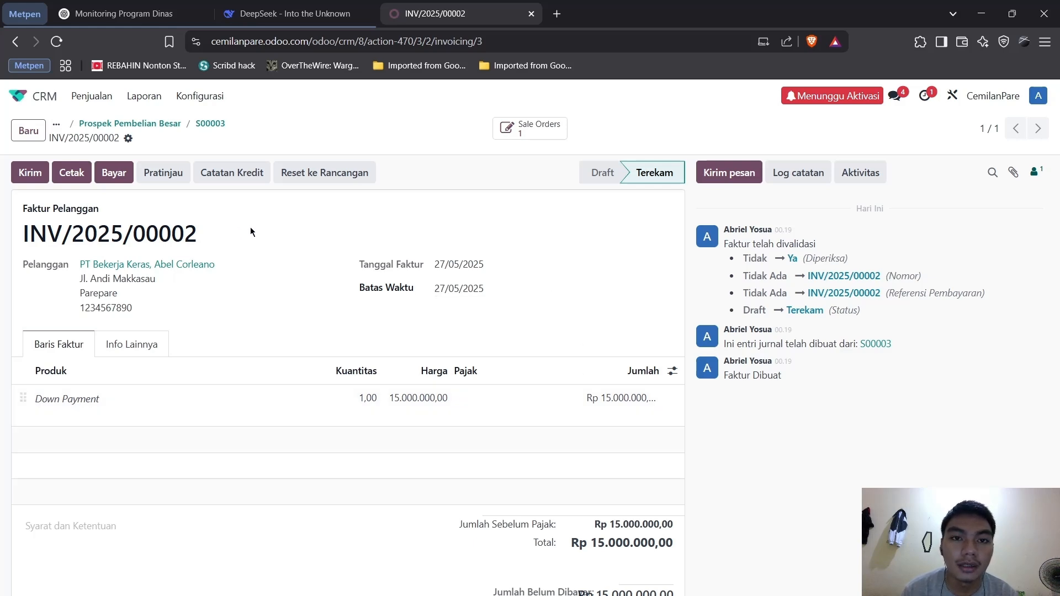
click(114, 173)
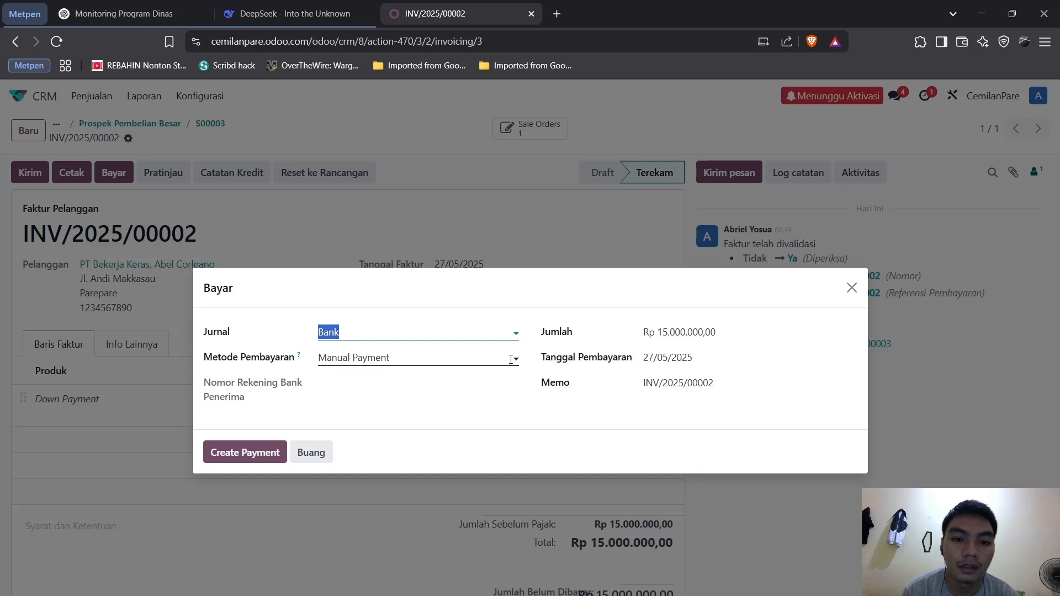
click(515, 359)
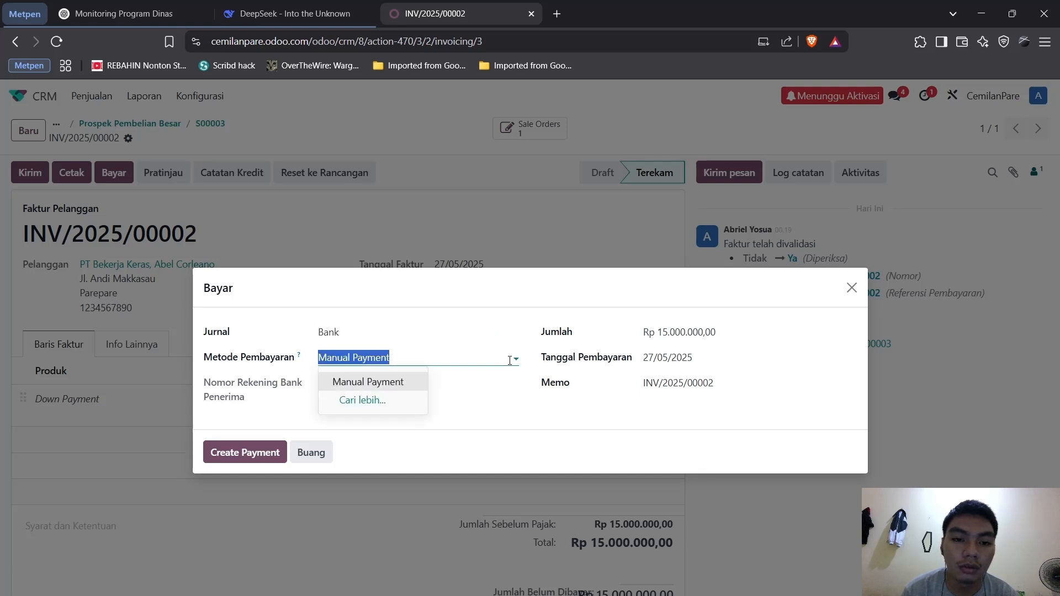
click(495, 383)
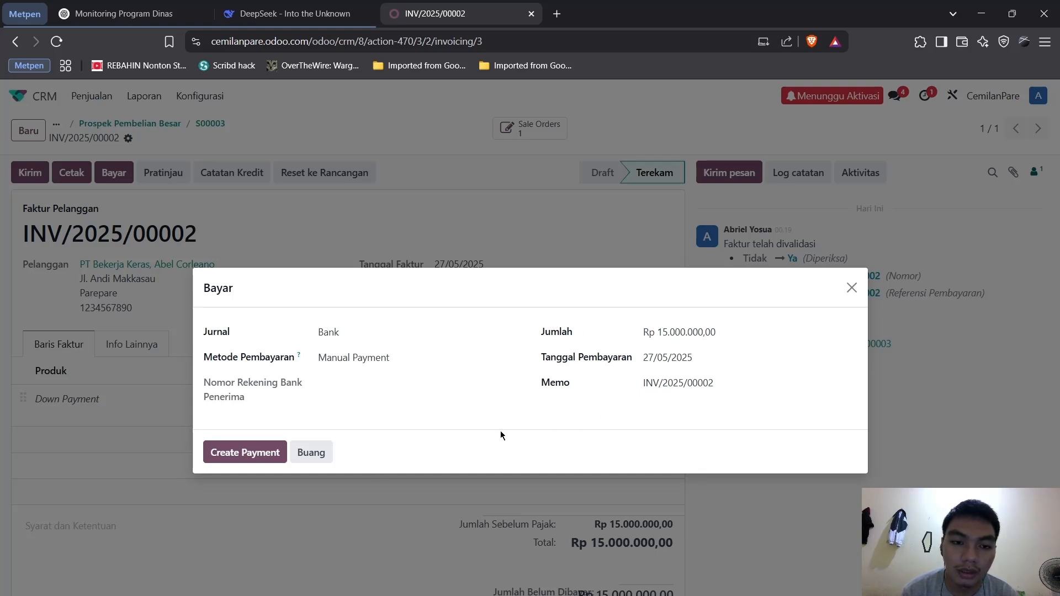
click(246, 459)
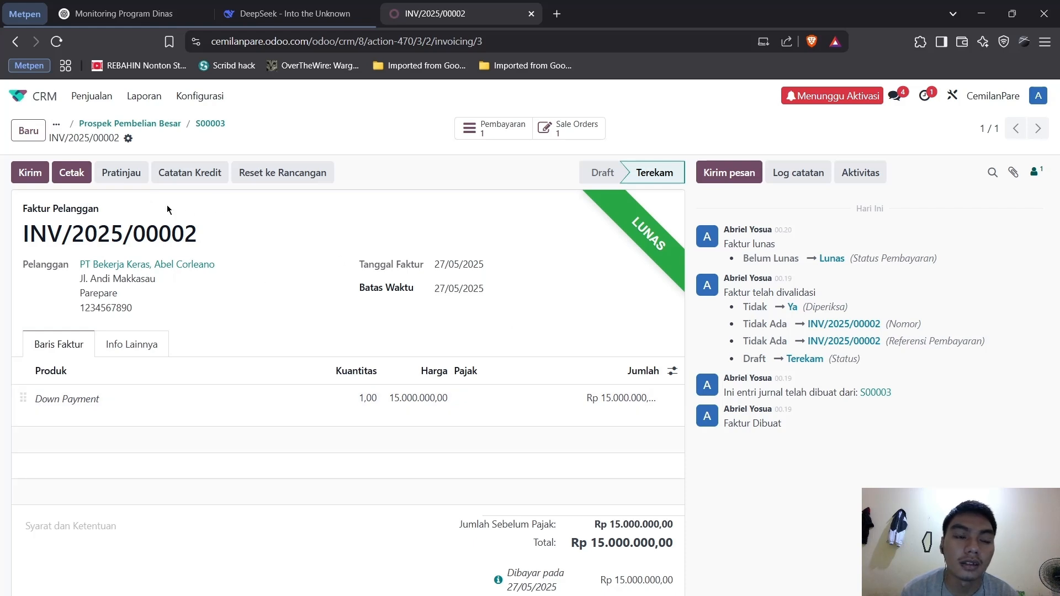
Step: Return to the Prospek Pembelian Besar opportunity and mark it as won (Berhasil)
click(164, 127)
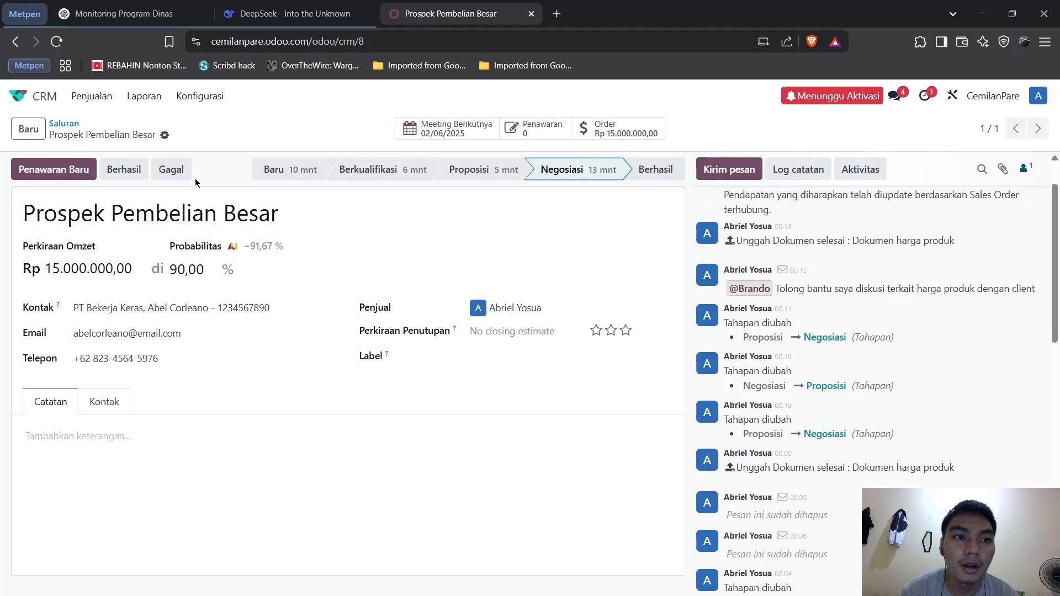
click(63, 123)
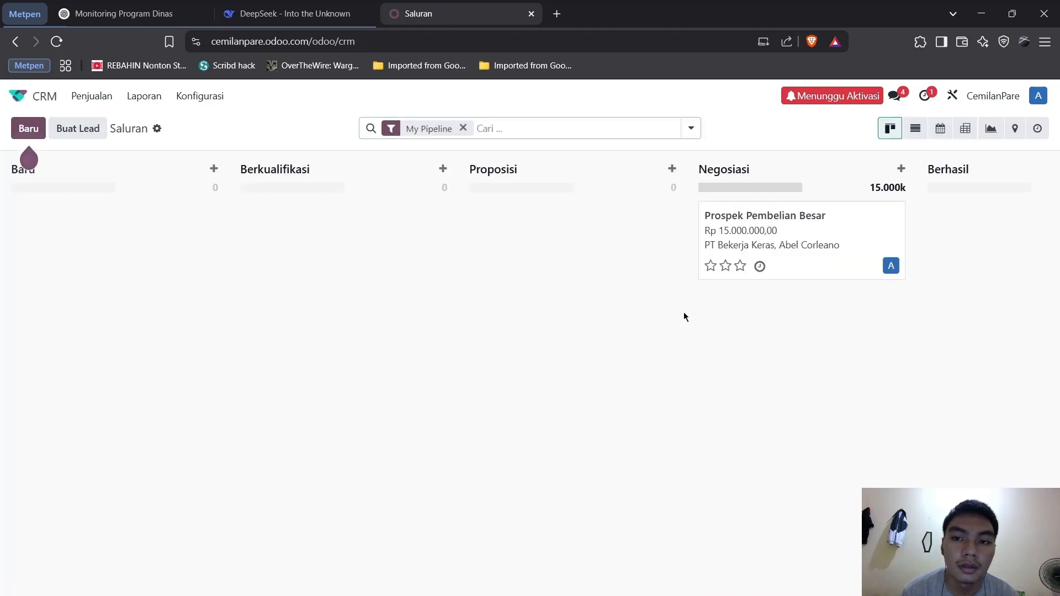
click(799, 231)
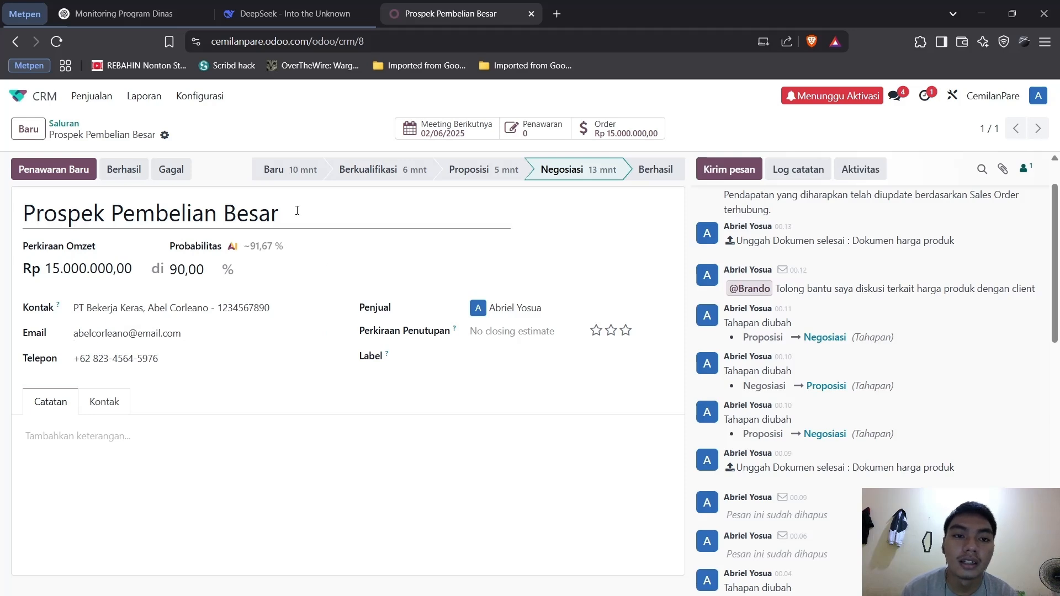
click(130, 172)
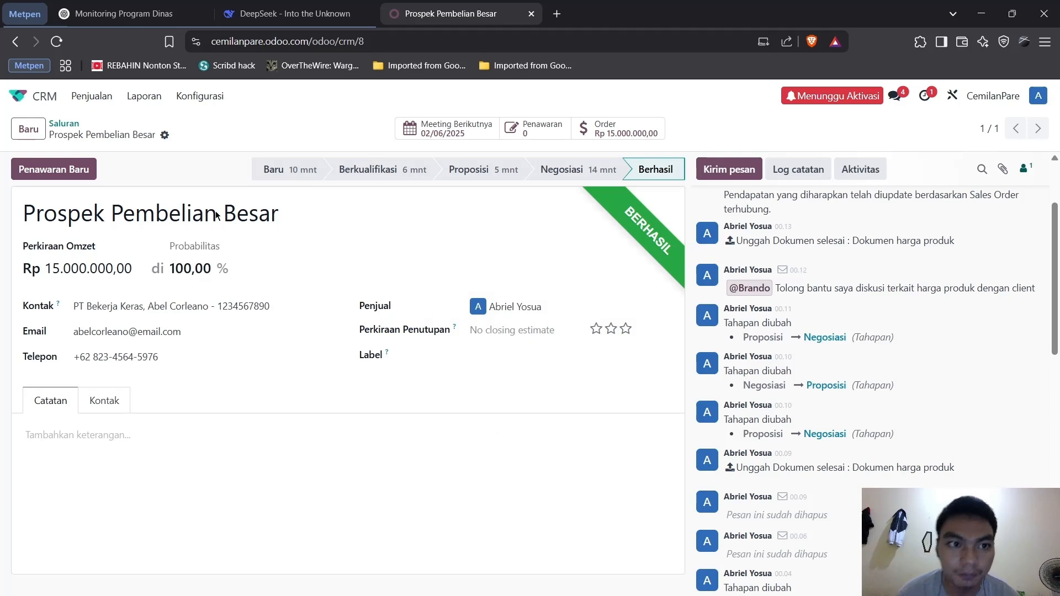
Step: Review the Prospek Pembelian Besar opportunity in the pipeline's Berhasil stage and return to the My Pipeline overview
click(77, 124)
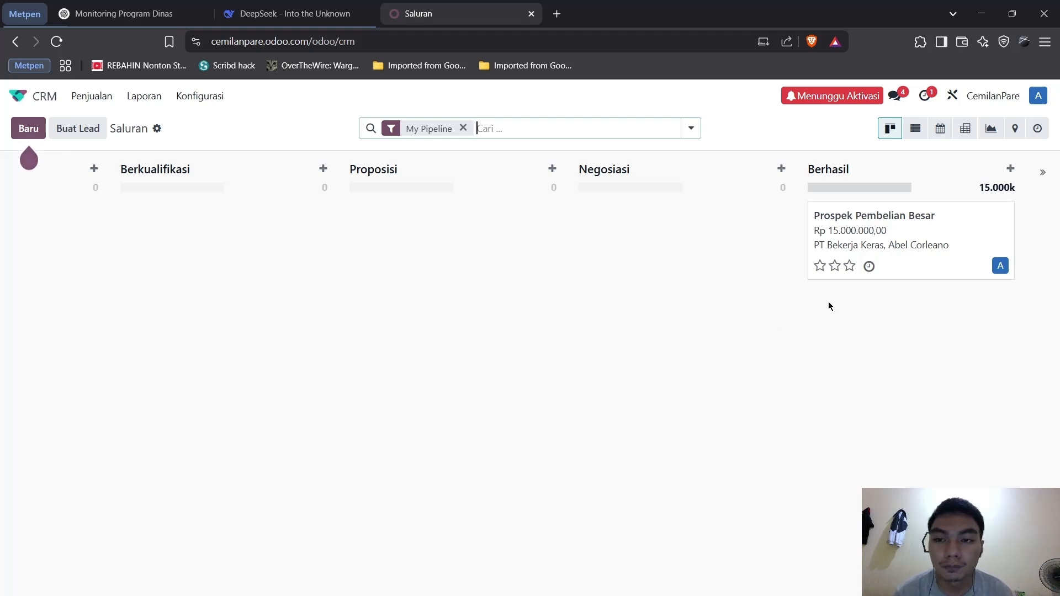
click(883, 230)
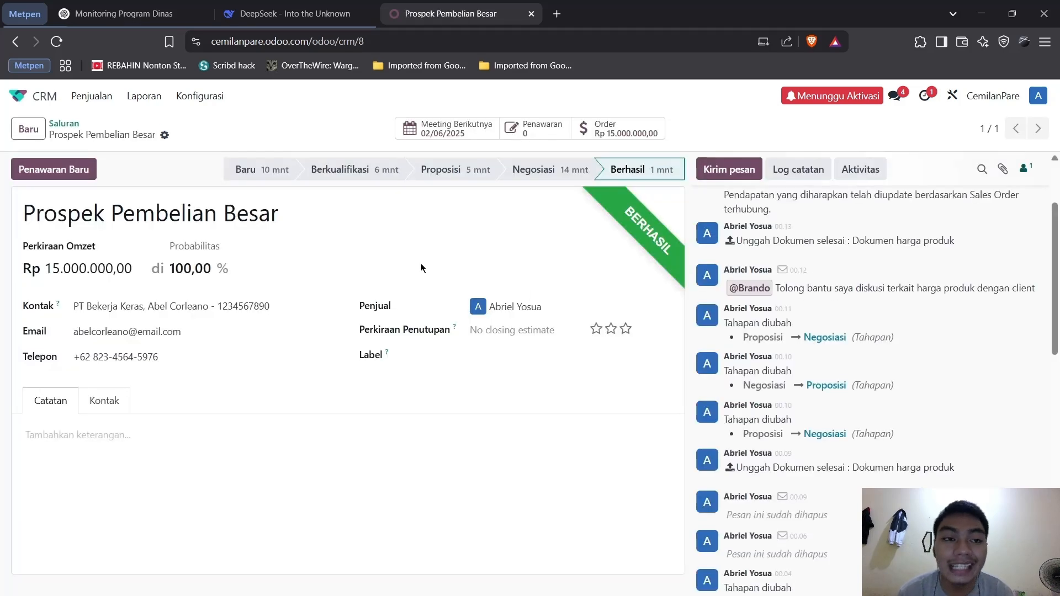
click(91, 96)
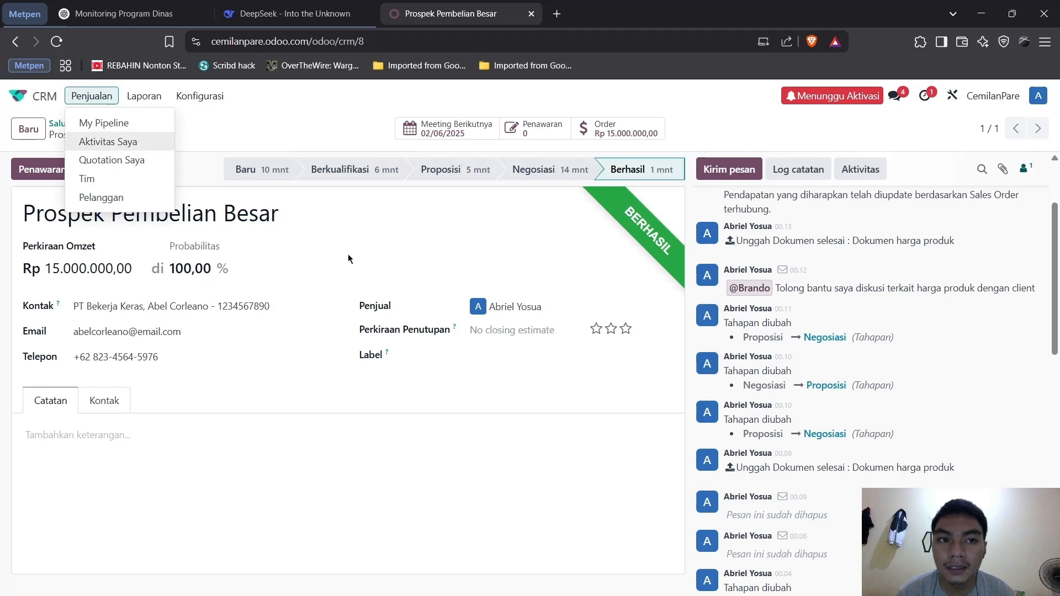
click(149, 126)
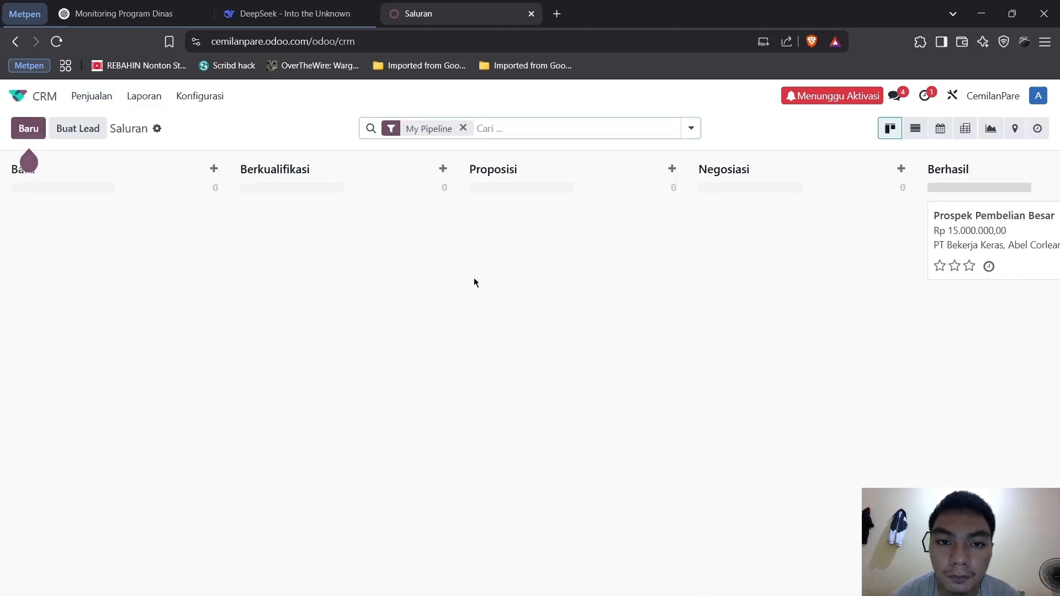